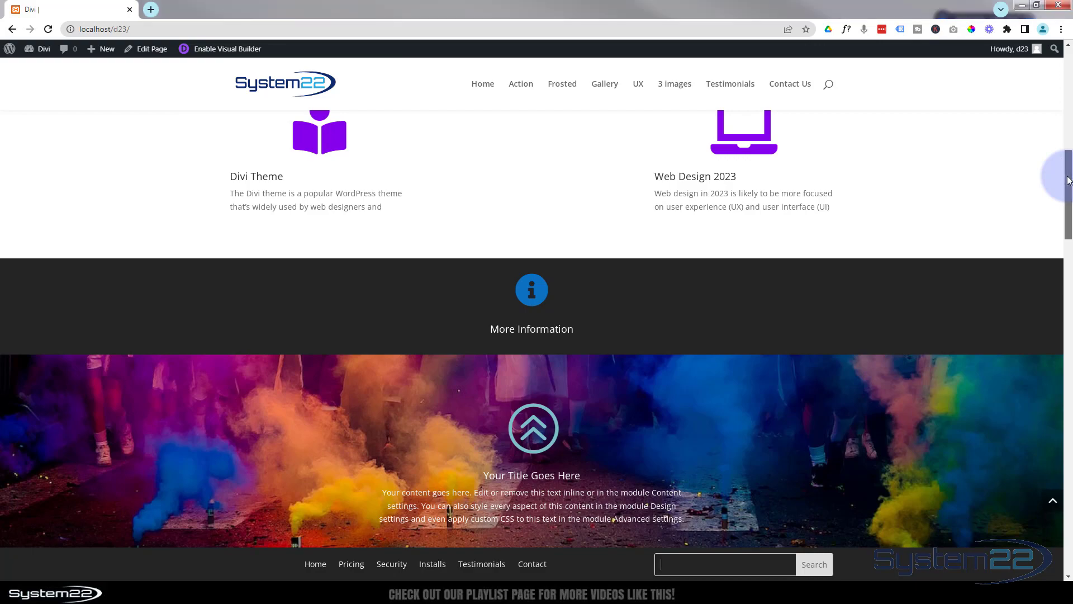
# Look over the live page's sections and open the page in the visual builder
pyautogui.moveTo(1069, 180); pyautogui.dragTo(1058, 125)
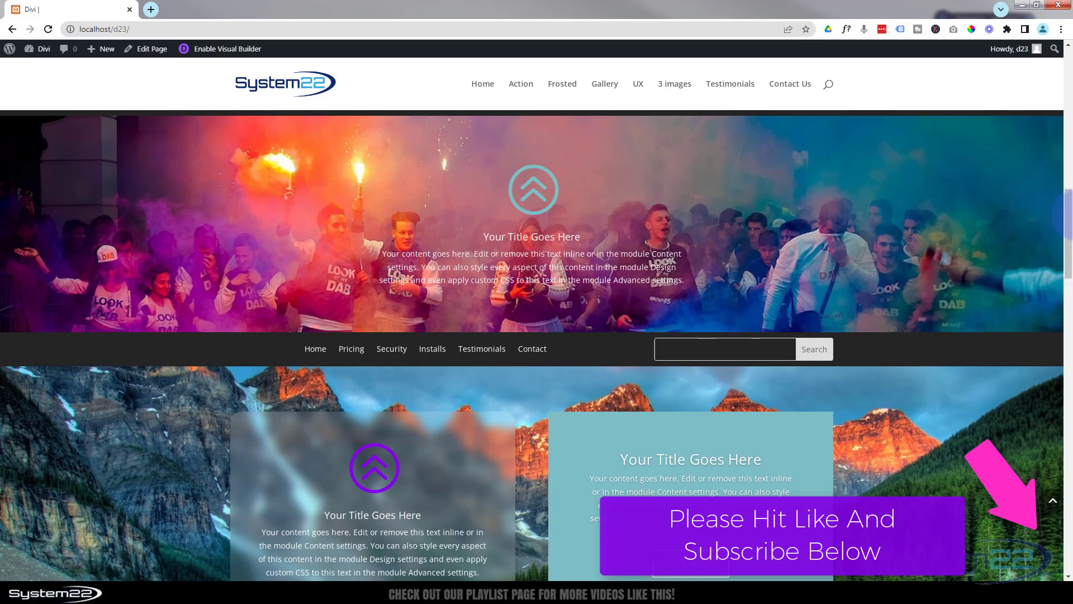
pyautogui.moveTo(1068, 233); pyautogui.dragTo(1067, 383)
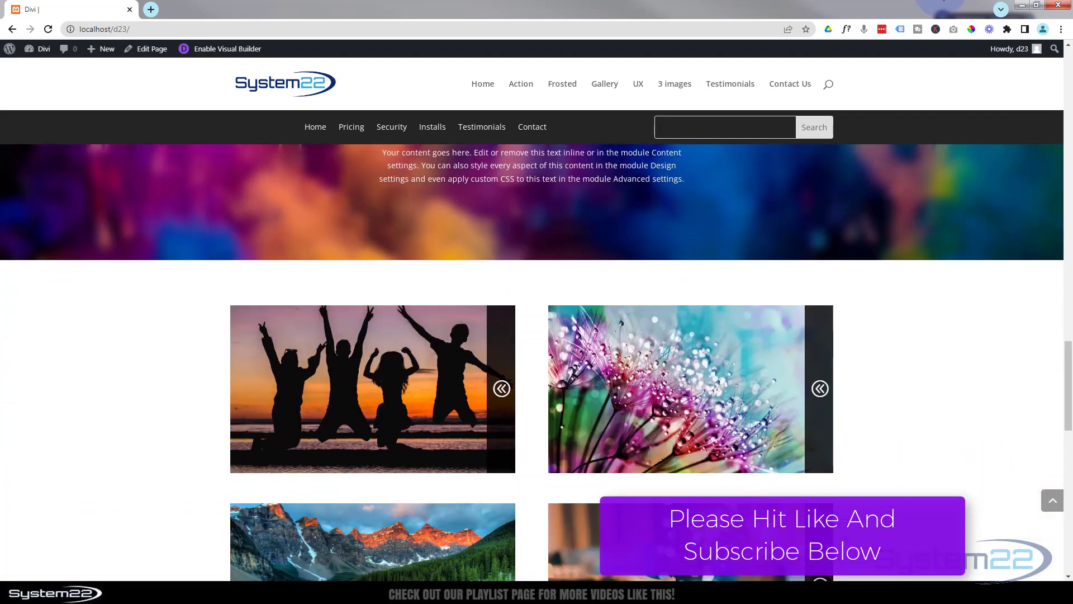
pyautogui.click(230, 51)
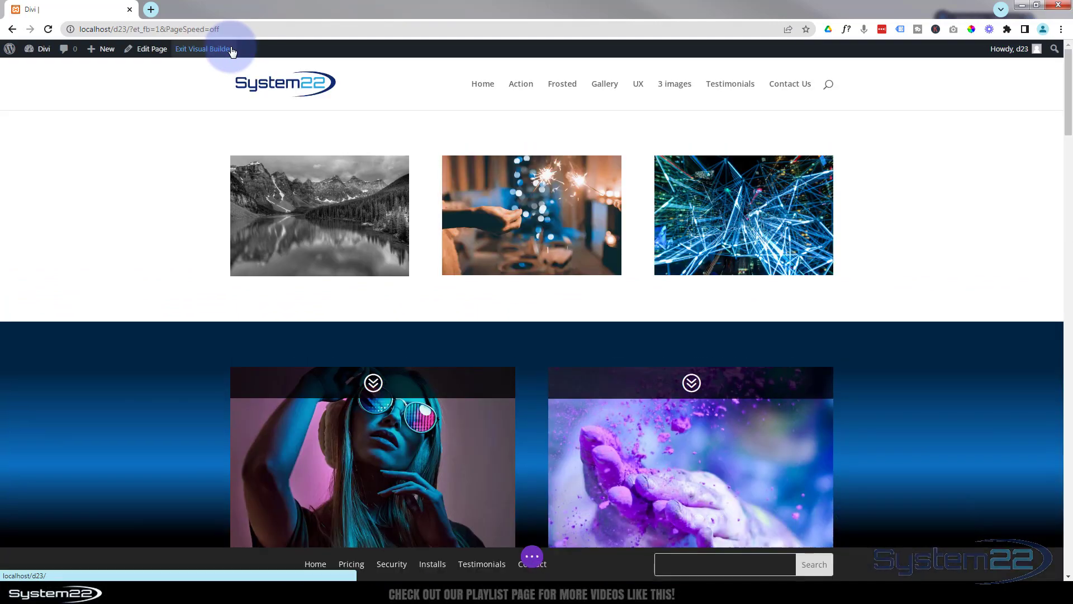
# Delete the dark section holding the menu and search box between the crowd image and the mountain section
pyautogui.scroll(-5, 177, 185)
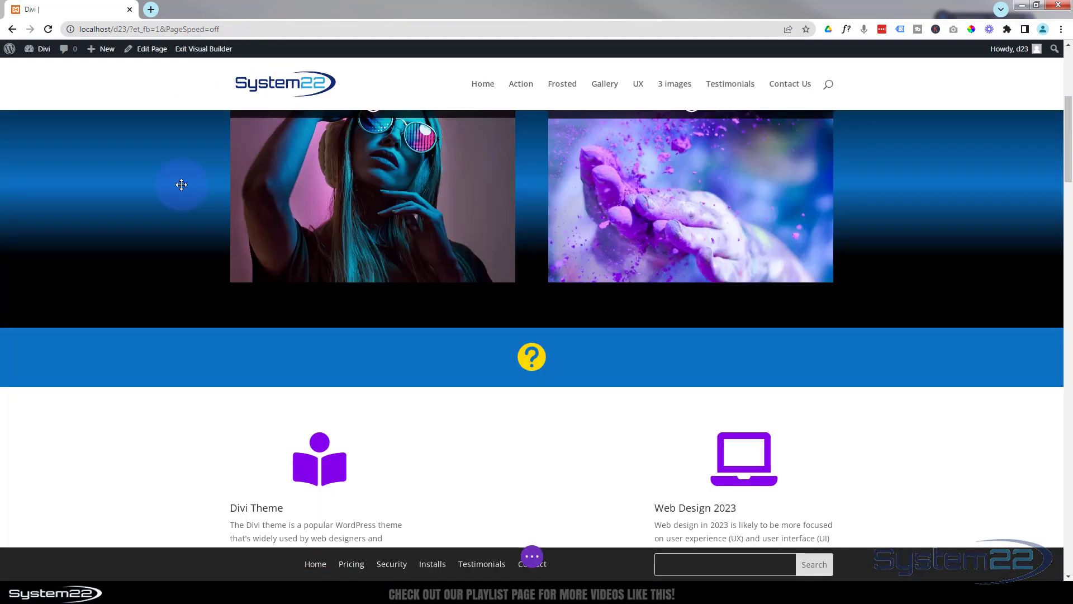
pyautogui.scroll(-15, 181, 184)
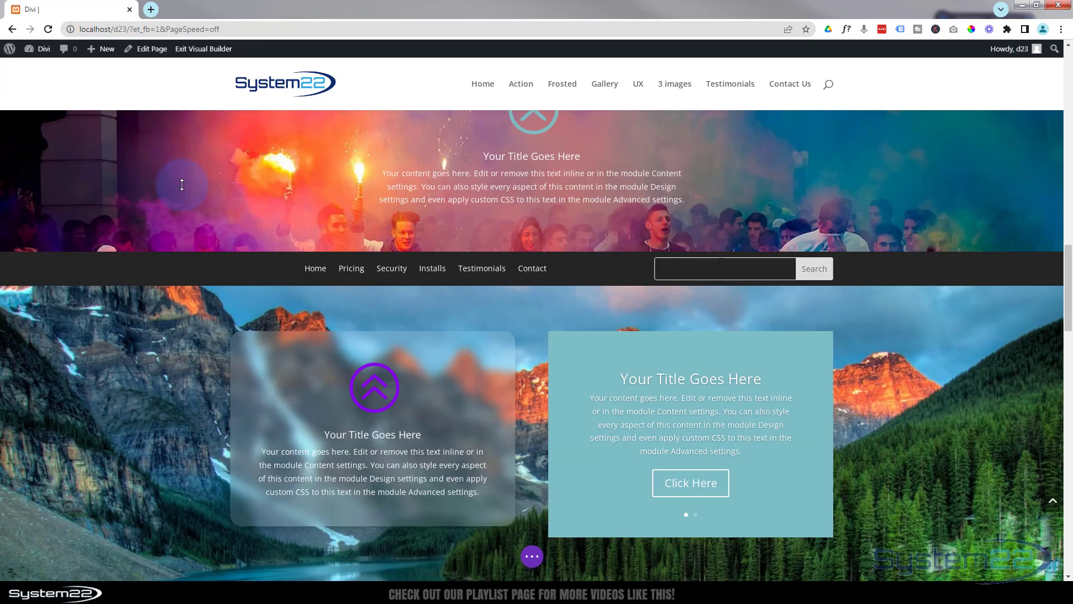
pyautogui.moveTo(73, 259)
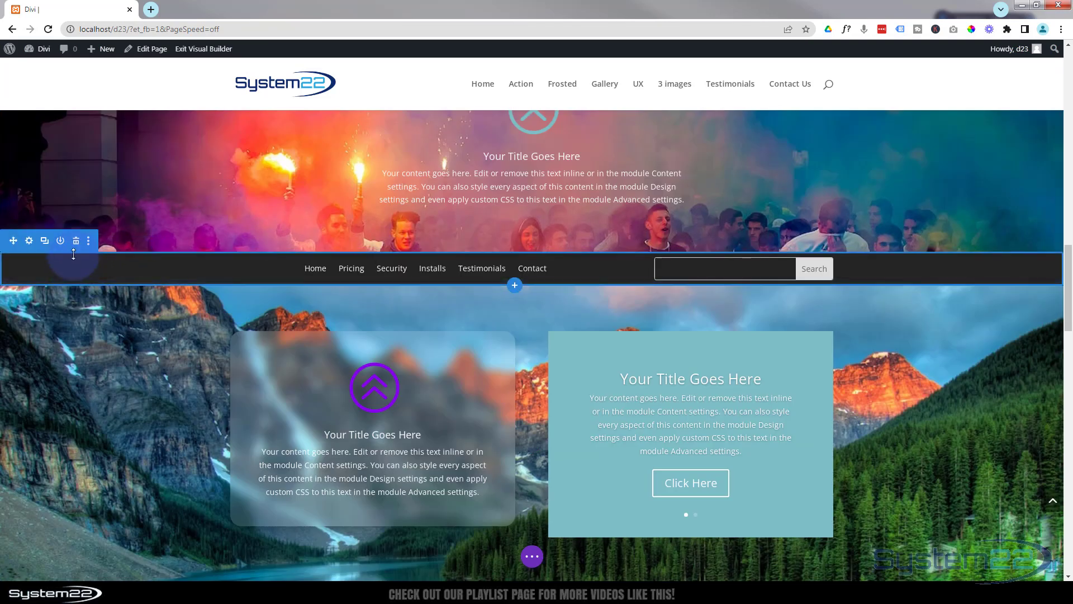
pyautogui.click(77, 242)
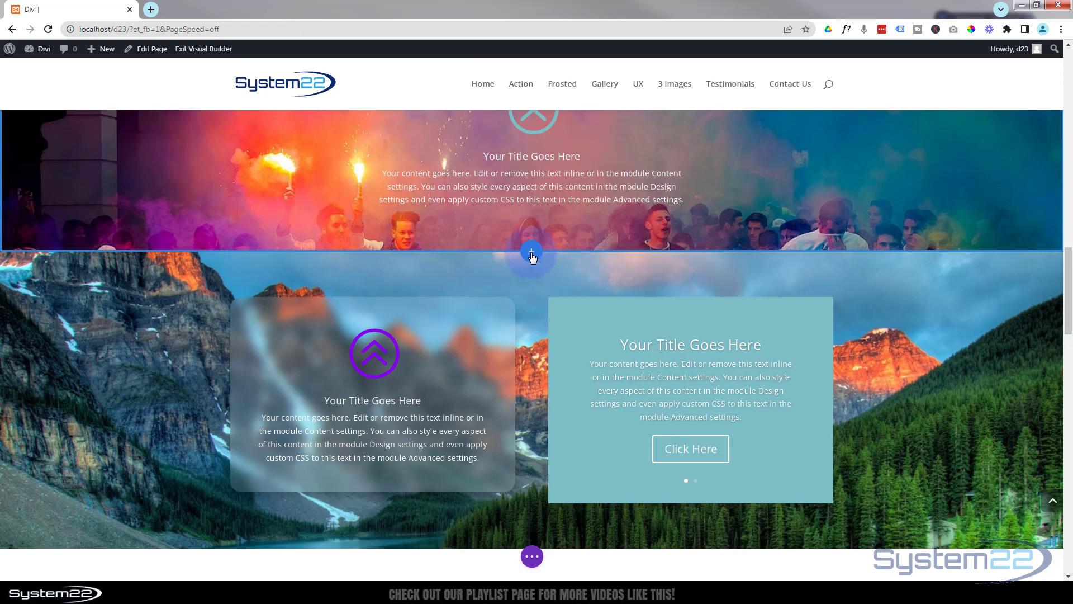
# Insert a regular section below the crowd image section with a three-fifths, two-fifths column row
pyautogui.click(532, 253)
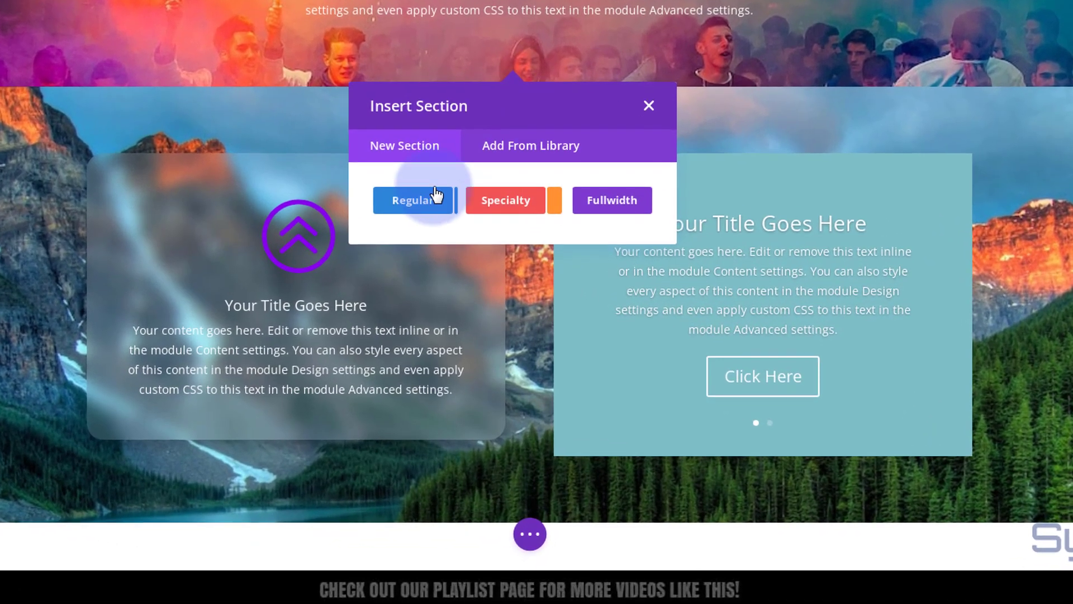
pyautogui.click(441, 275)
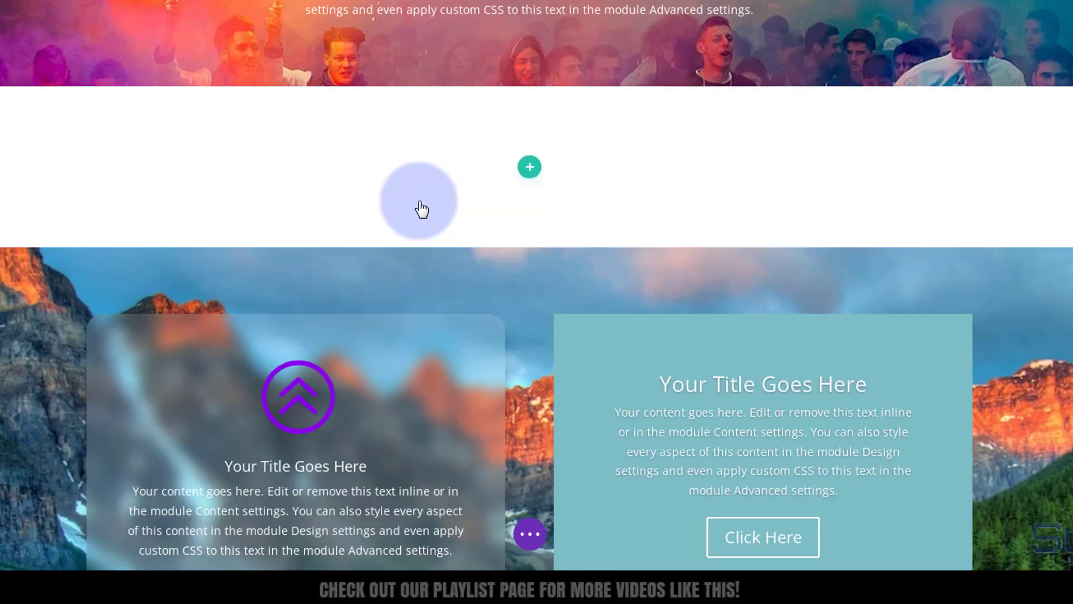
pyautogui.click(421, 210)
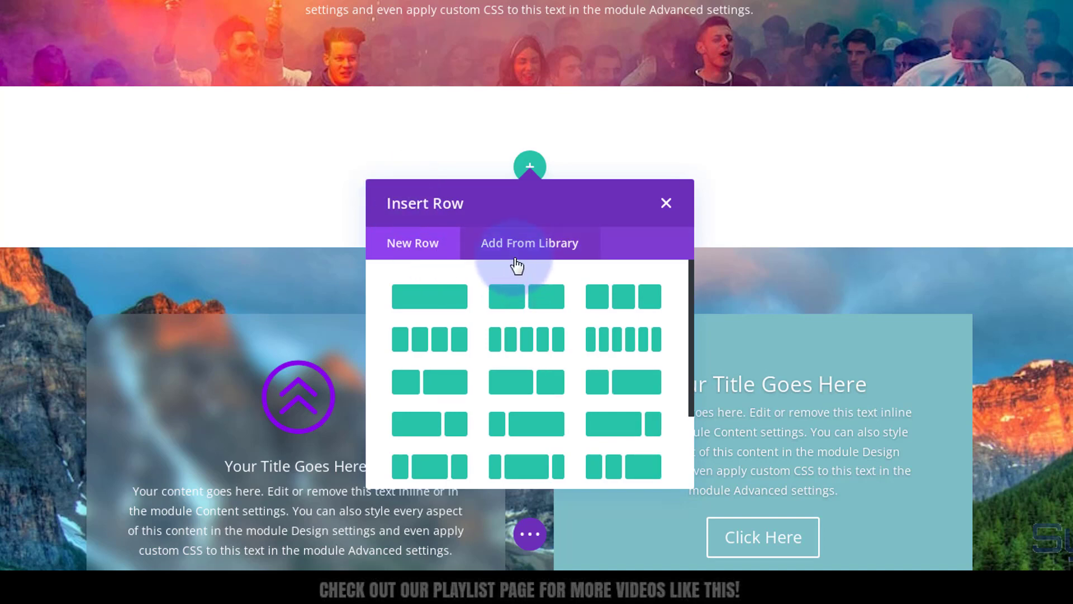
pyautogui.click(512, 382)
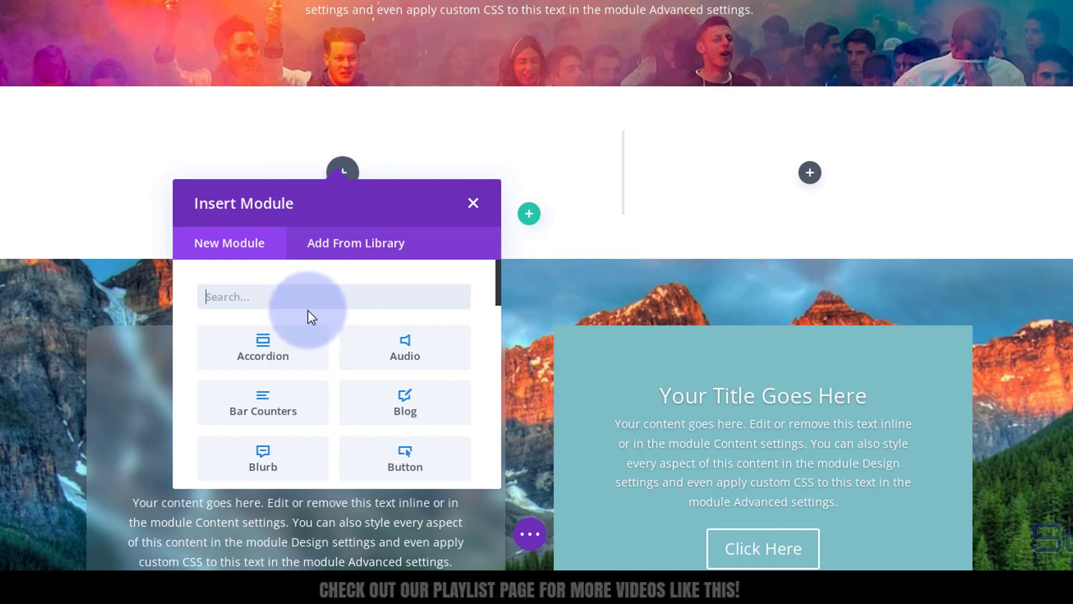
# Add a Menu module to the wider column and set its menu to ops
pyautogui.scroll(-6, 308, 308)
pyautogui.scroll(-3, 309, 308)
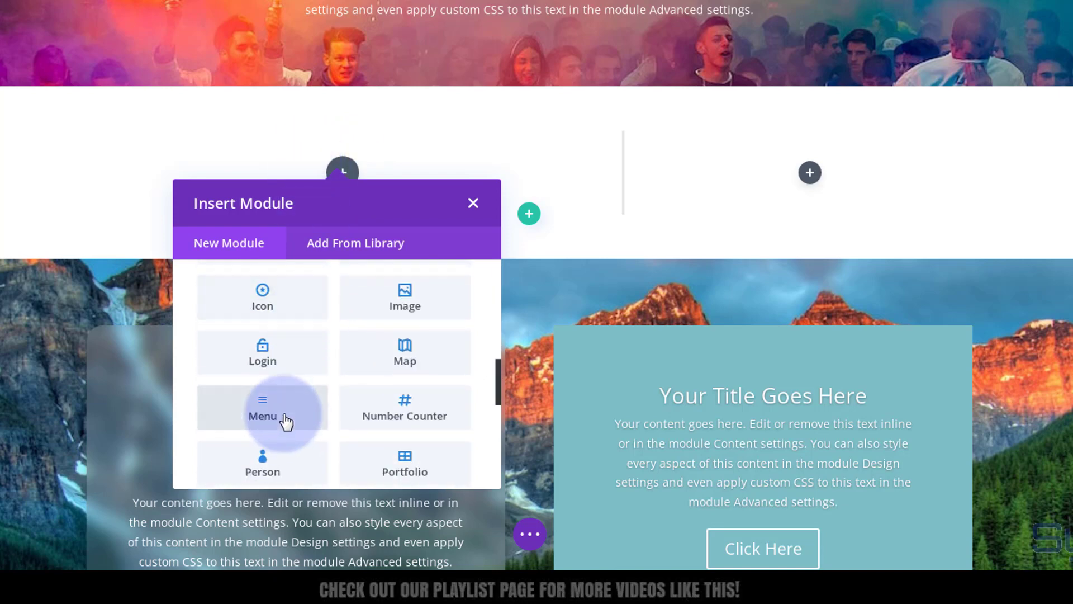
pyautogui.click(262, 408)
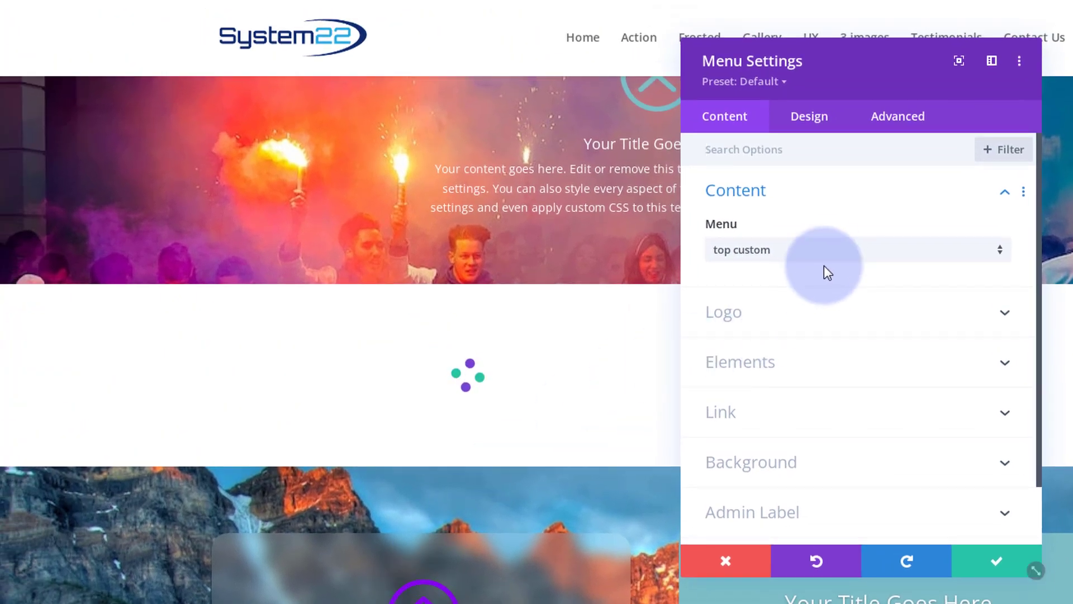
pyautogui.click(830, 259)
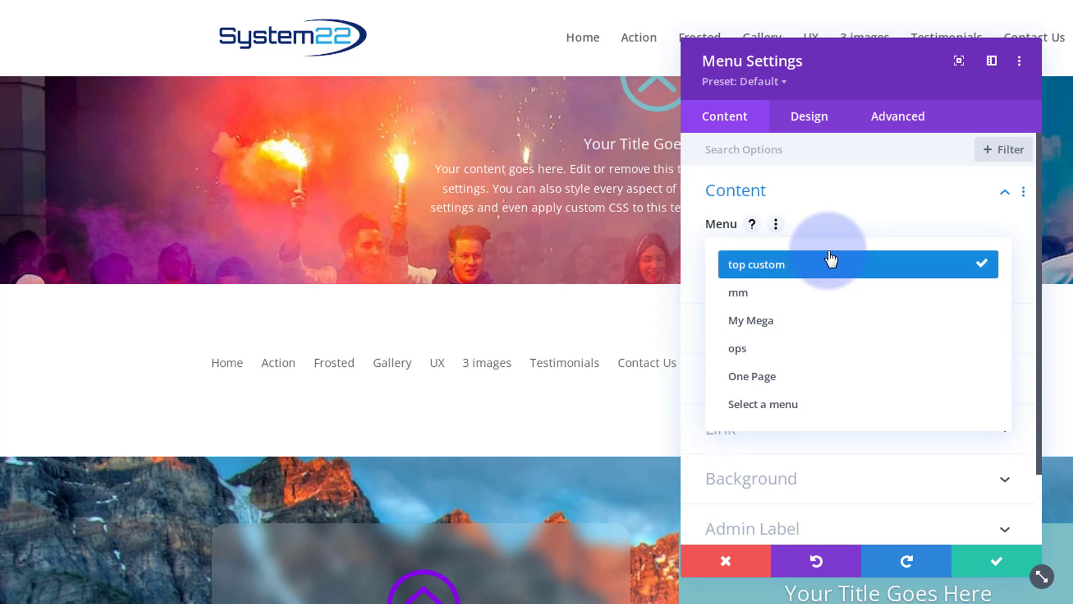
pyautogui.click(793, 349)
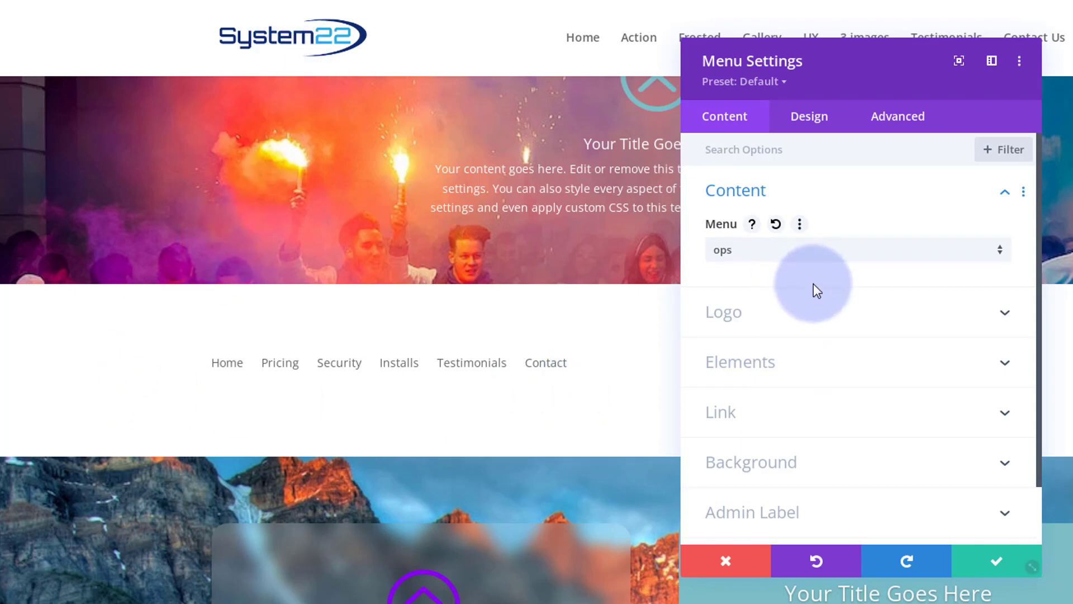
# Check the menu module's logo and element options, and remove its background color
pyautogui.click(826, 313)
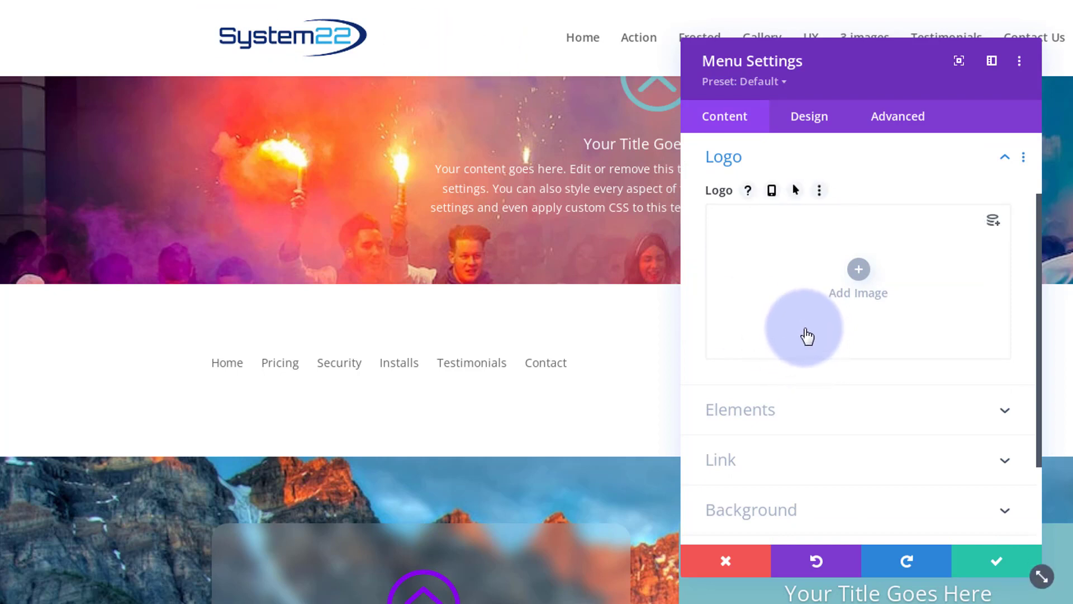
pyautogui.scroll(-3, 807, 341)
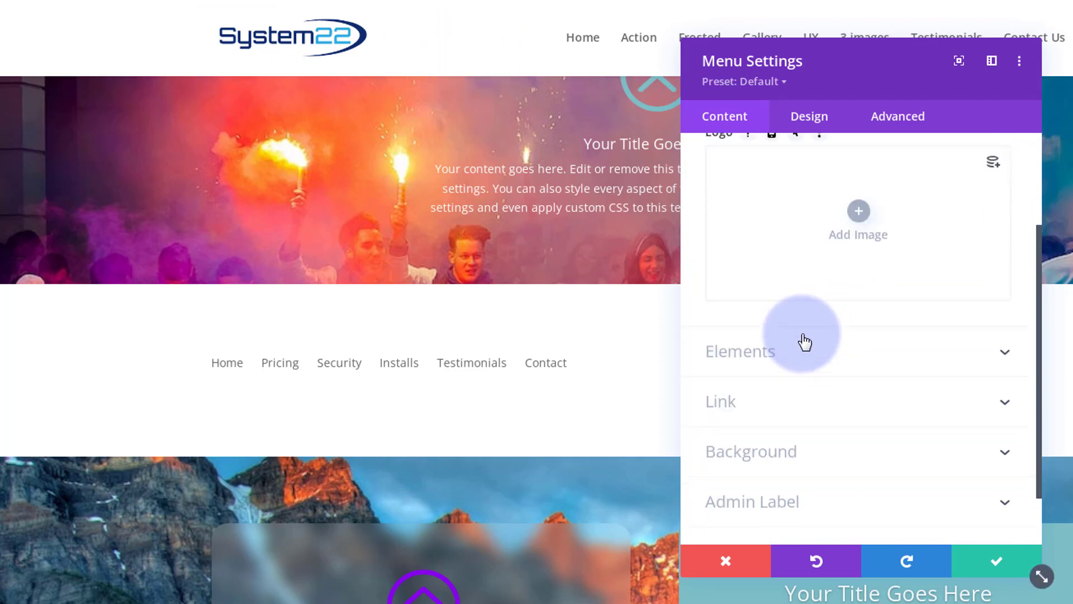
pyautogui.click(850, 303)
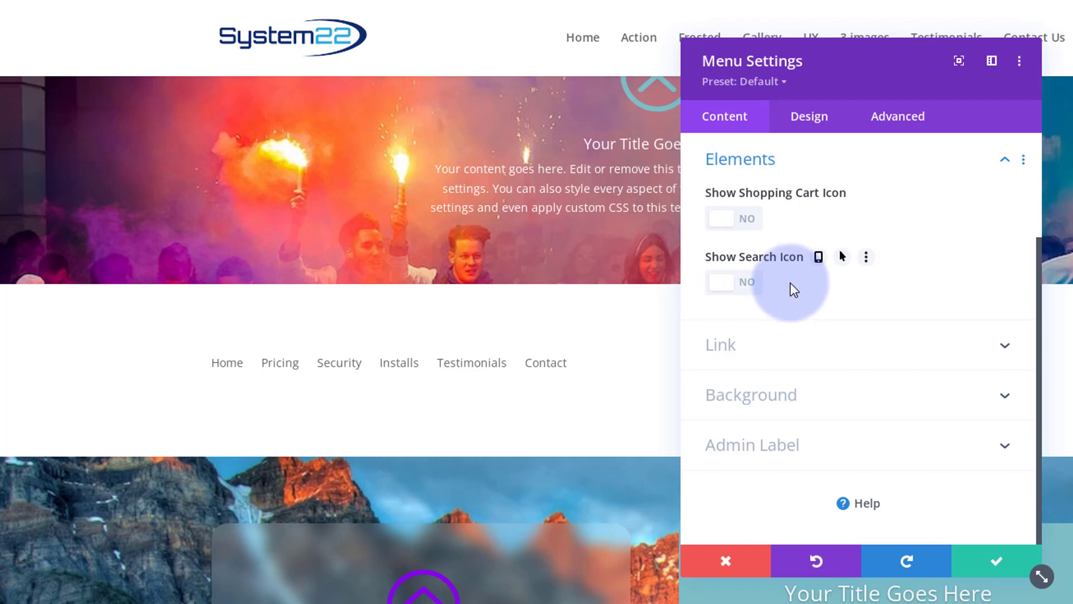
pyautogui.click(805, 400)
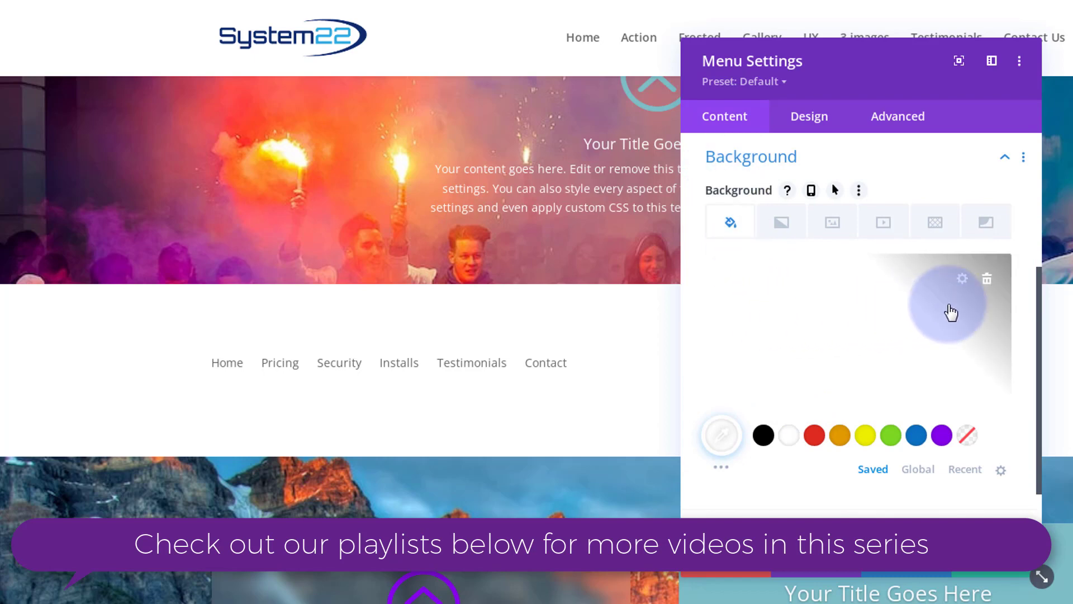
pyautogui.click(988, 284)
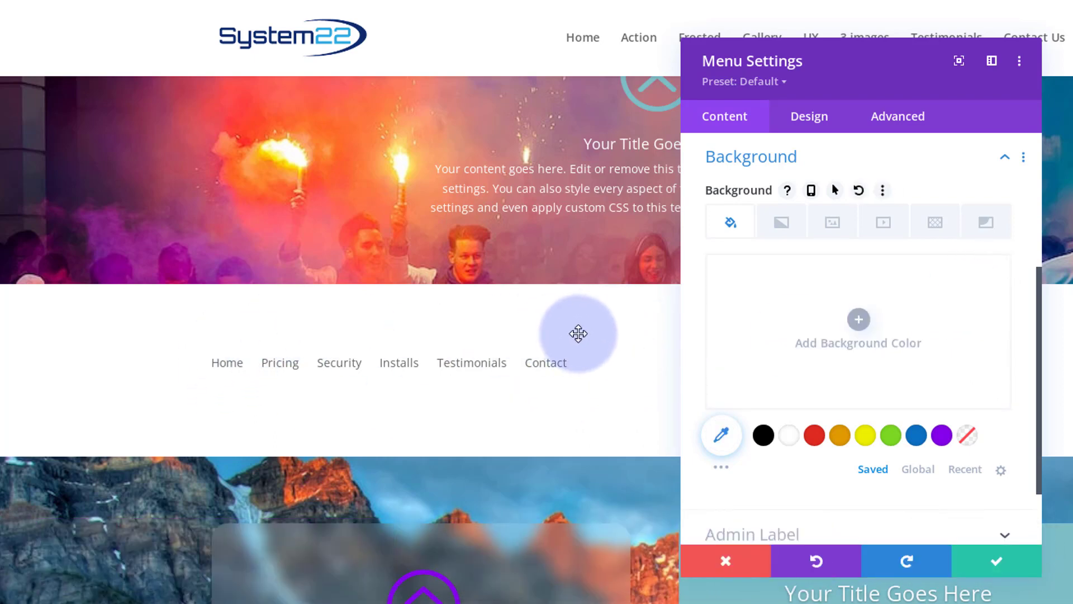
pyautogui.scroll(-2, 769, 348)
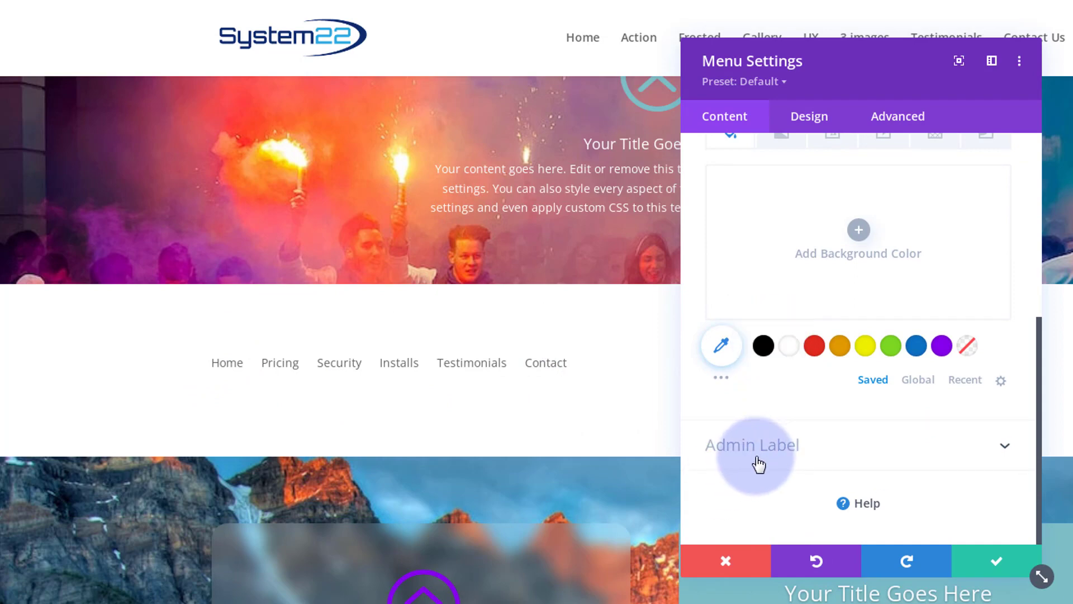
pyautogui.scroll(2, 752, 470)
pyautogui.scroll(5, 752, 470)
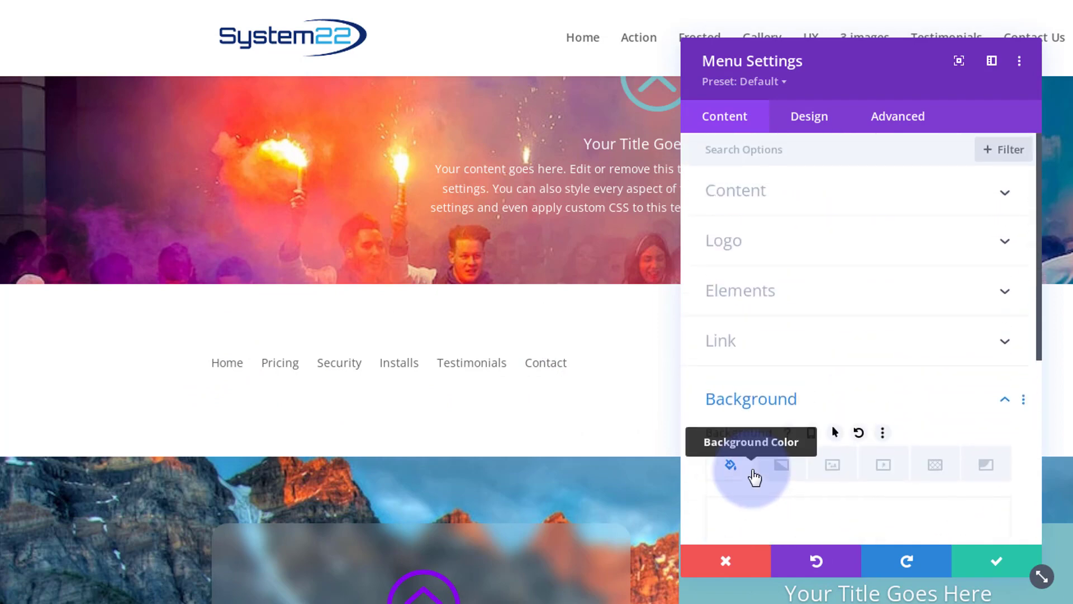
# Set the menu module's layout style to Centered
pyautogui.click(825, 119)
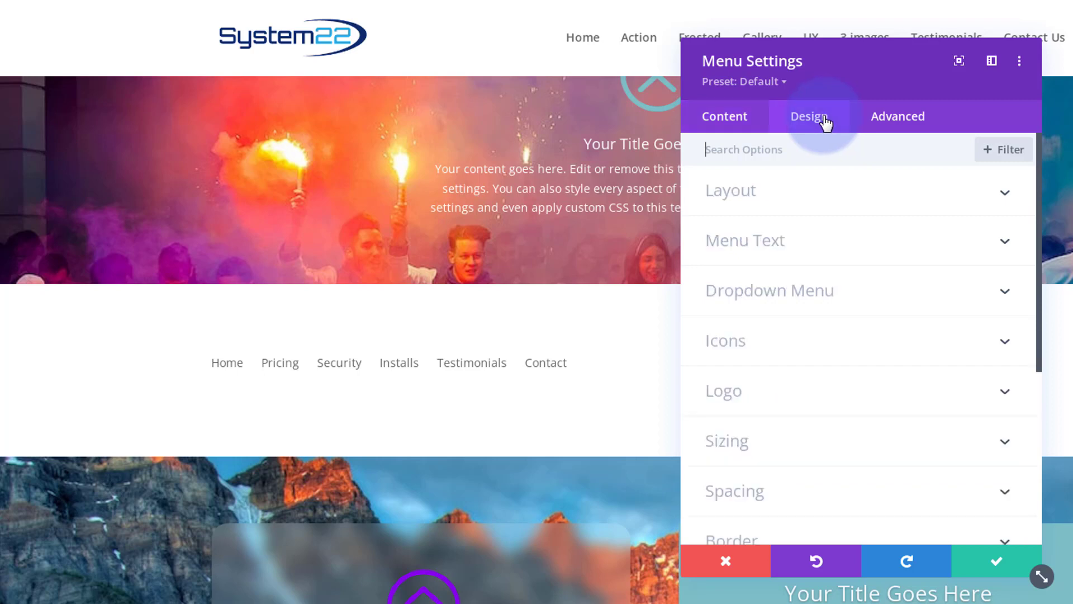
pyautogui.click(839, 192)
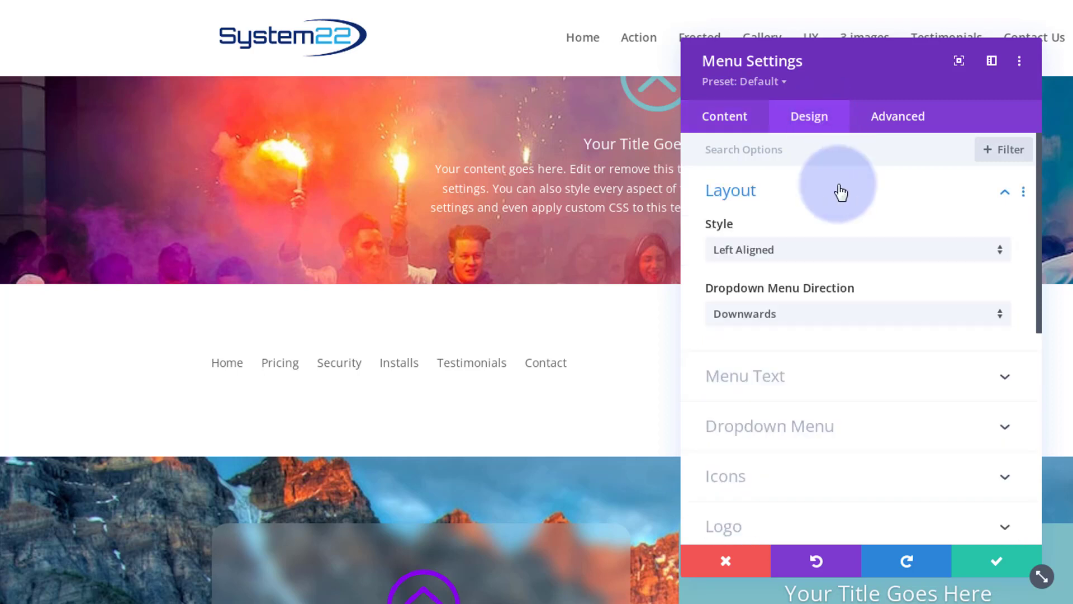
pyautogui.click(820, 256)
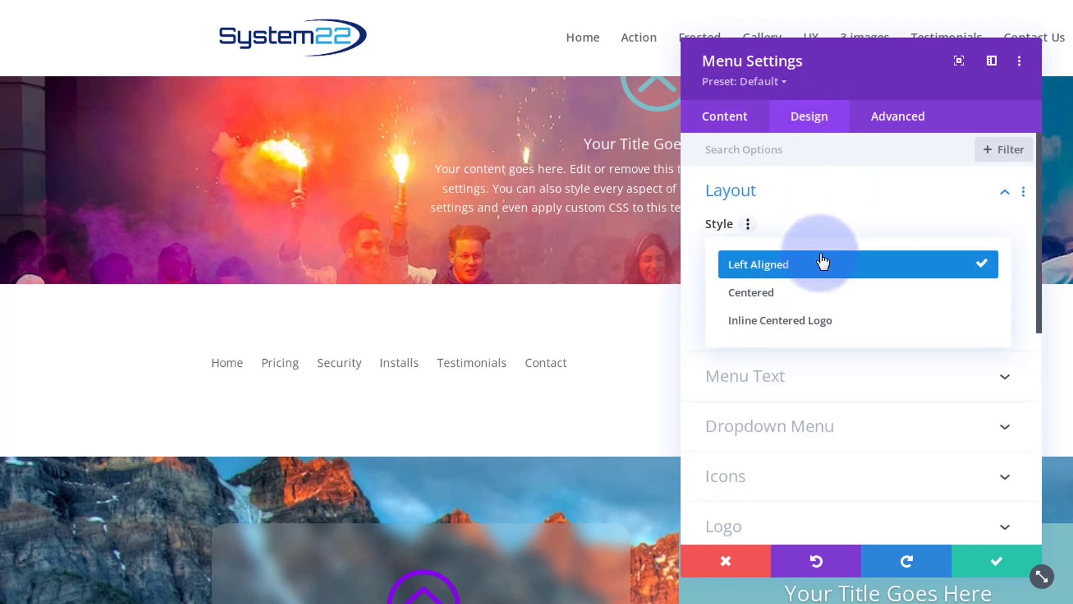
pyautogui.click(816, 292)
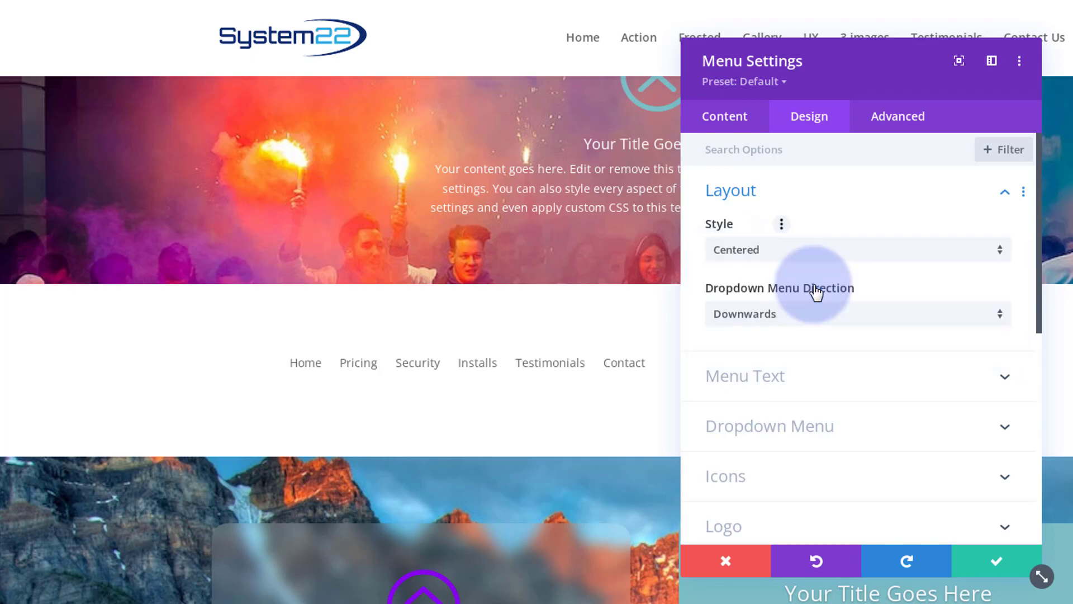
# Review the menu text font, color and size options, and save the menu module settings
pyautogui.moveTo(836, 79); pyautogui.dragTo(1072, 67)
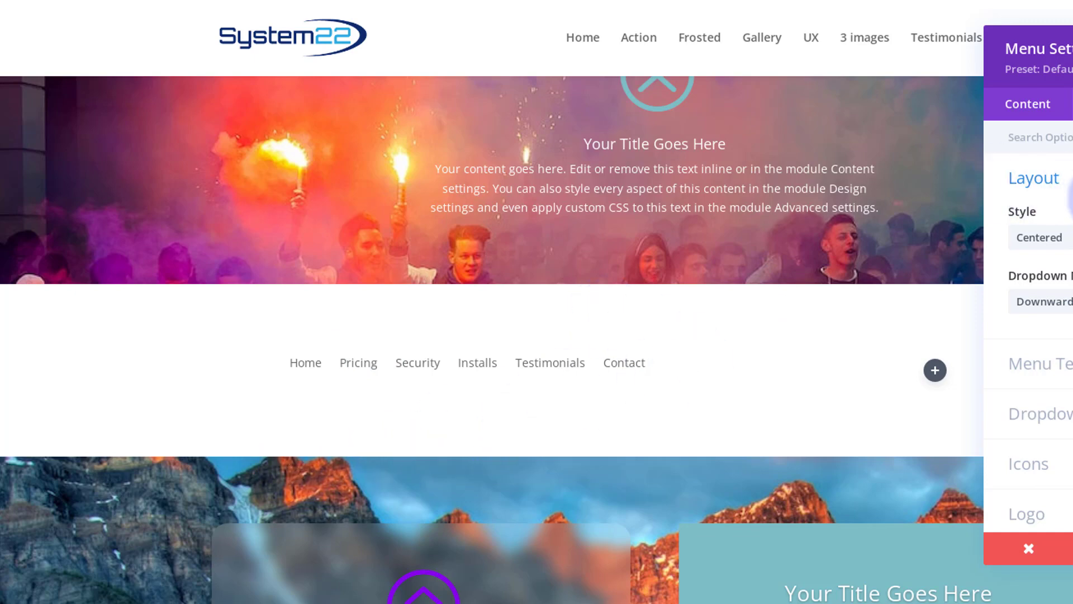
pyautogui.scroll(-3, 1070, 207)
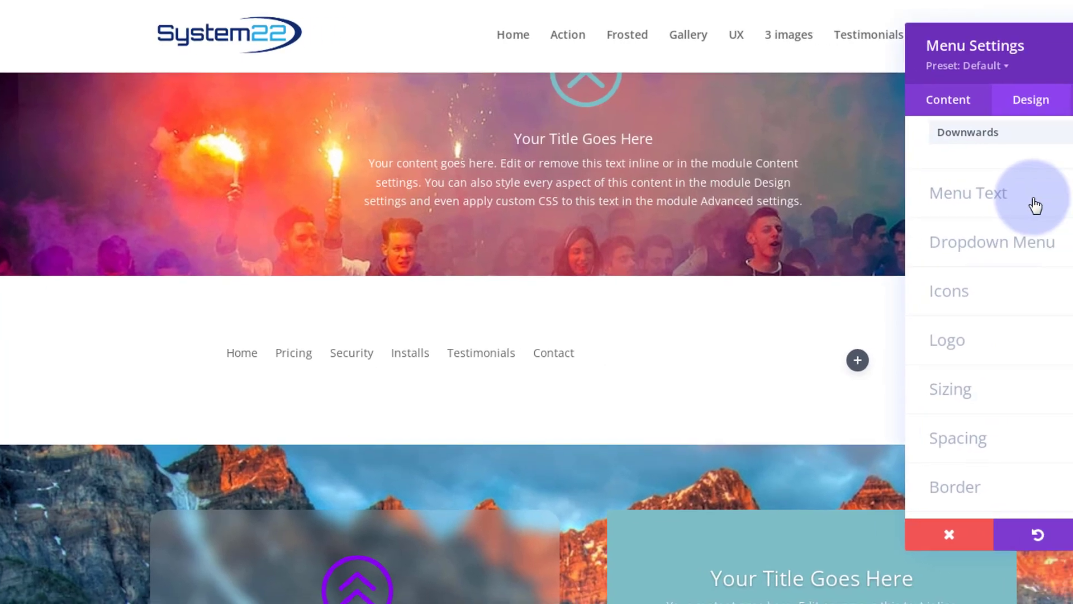
pyautogui.click(1035, 205)
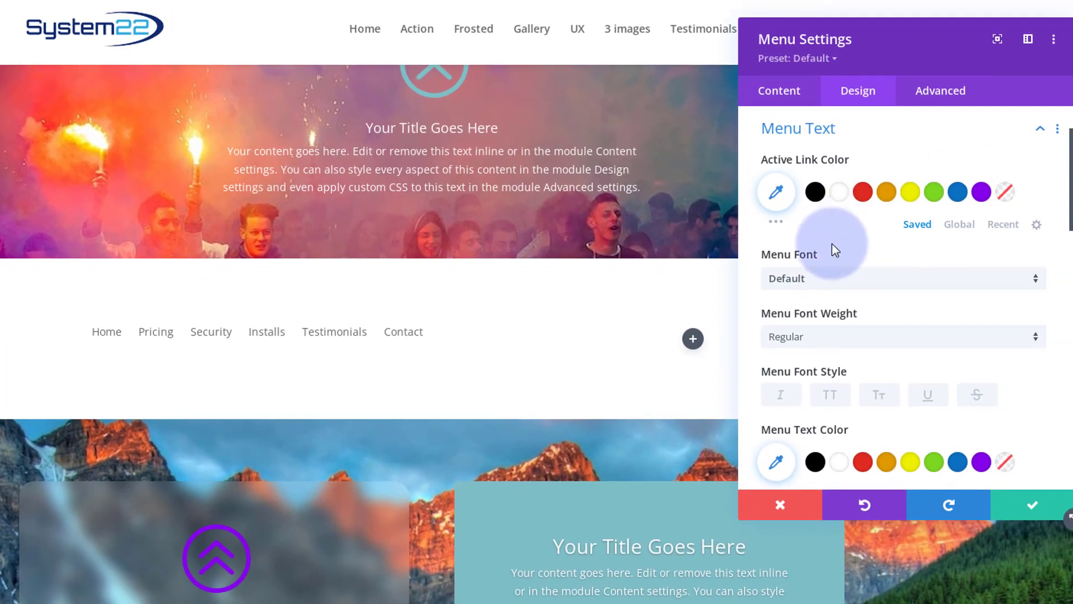
pyautogui.click(834, 285)
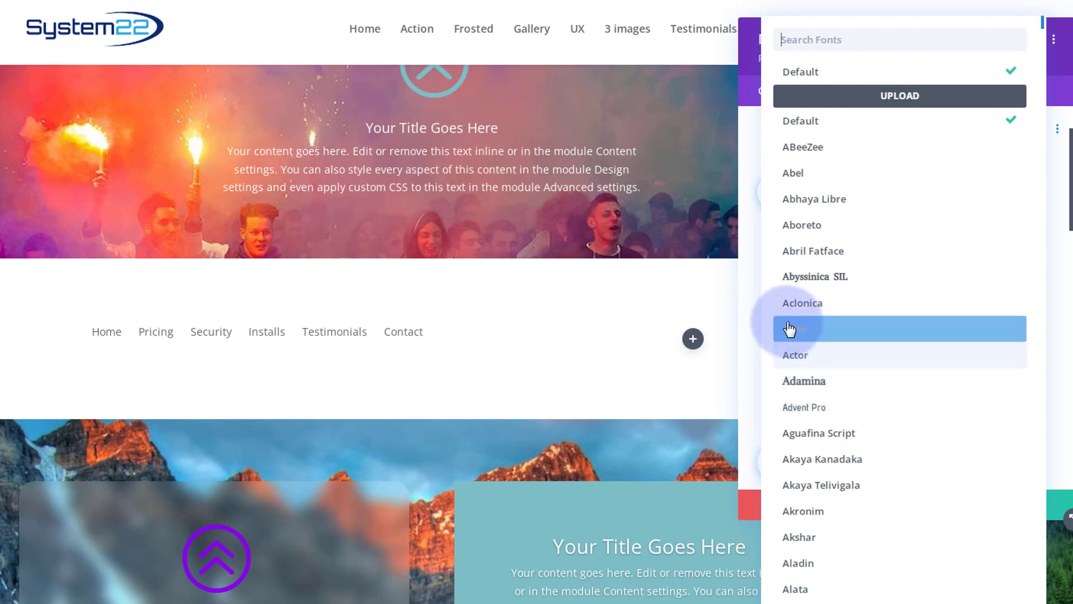
pyautogui.click(755, 327)
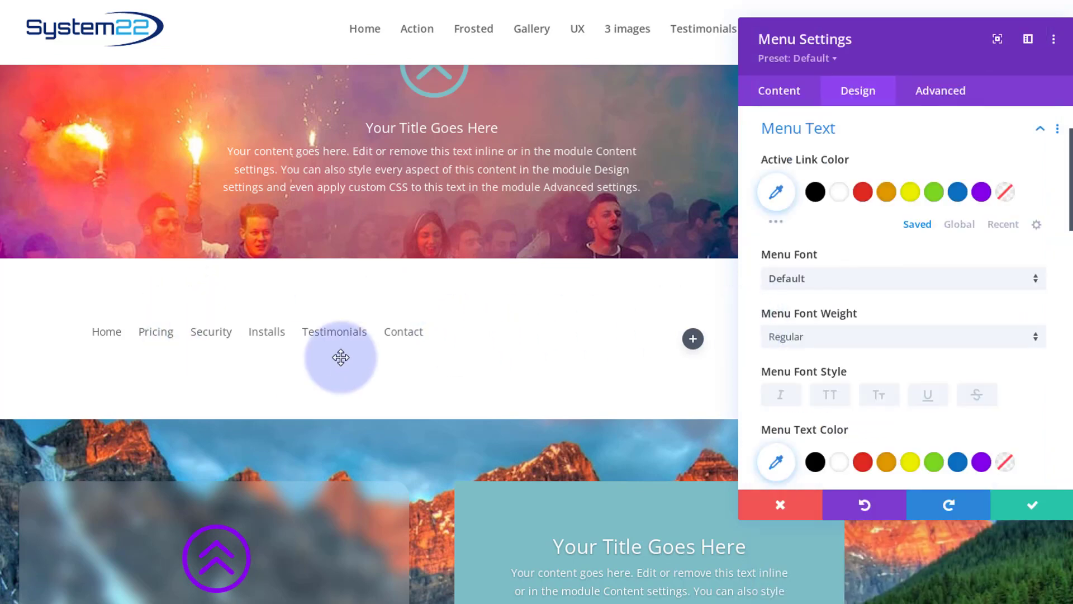
pyautogui.scroll(-3, 911, 292)
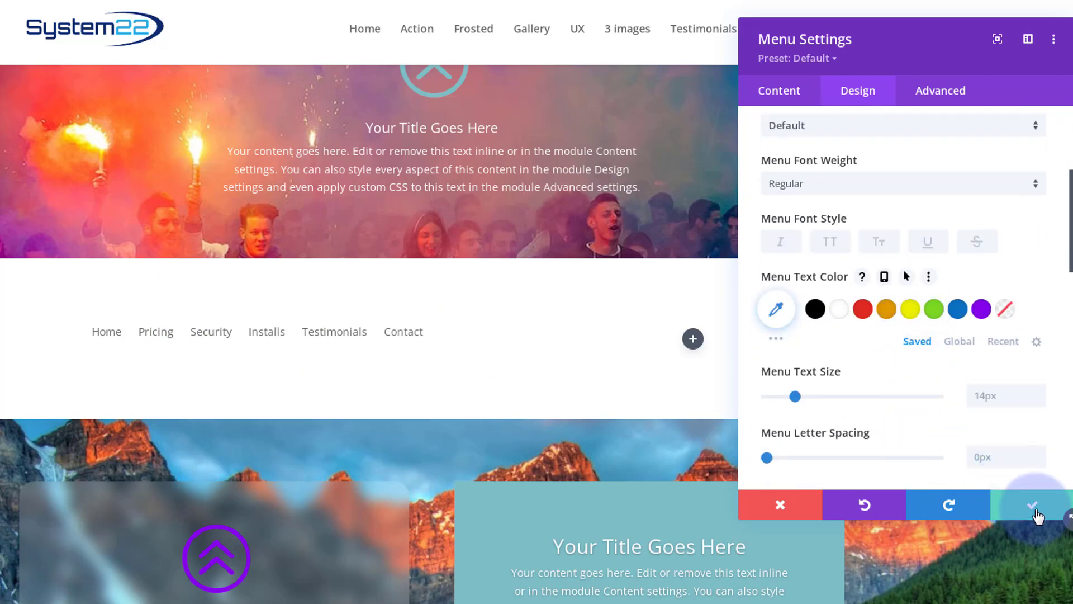
pyautogui.click(1035, 515)
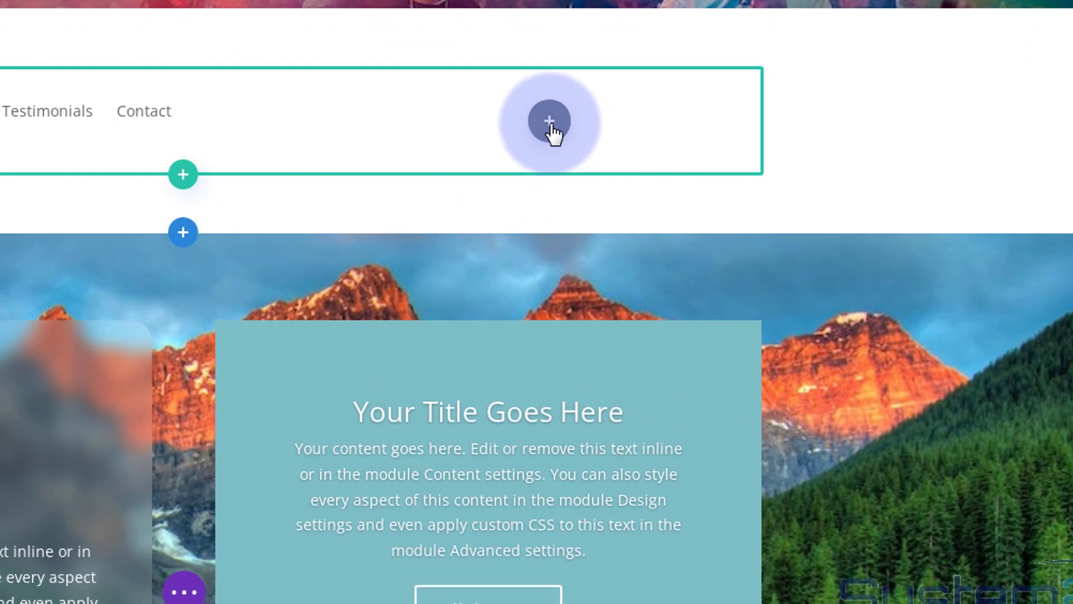
# Add a Search module to the empty narrower column beside the menu
pyautogui.click(550, 122)
pyautogui.scroll(-6, 552, 371)
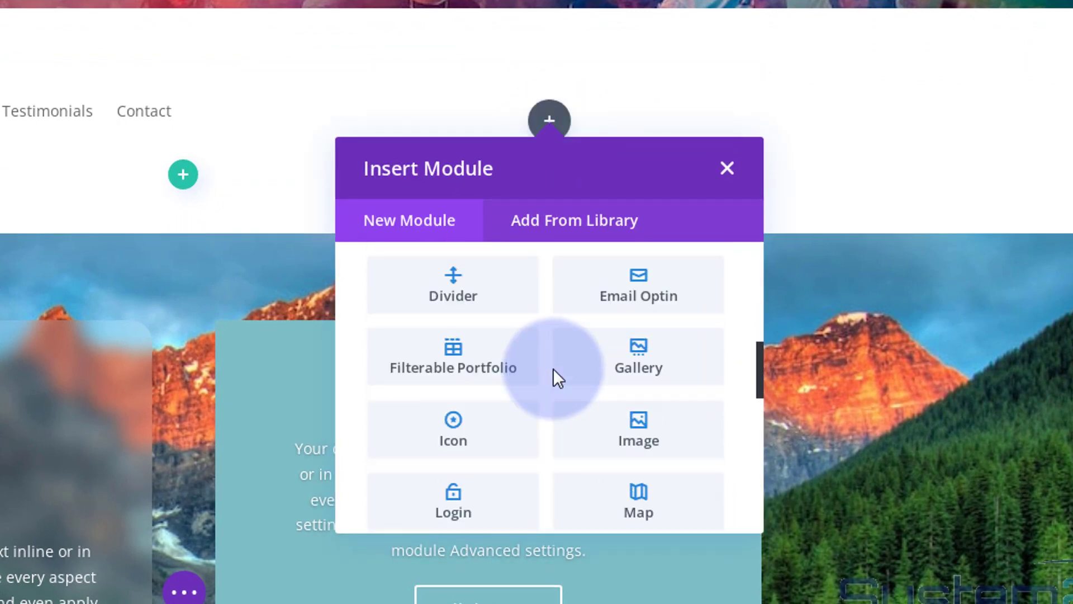
pyautogui.scroll(-3, 553, 370)
pyautogui.scroll(-3, 553, 370)
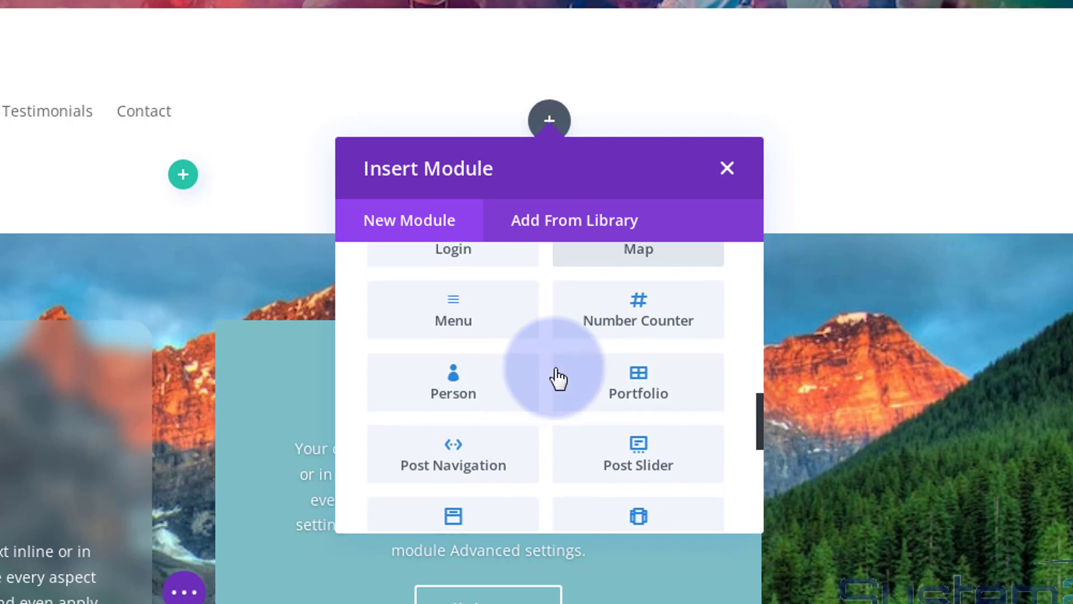
pyautogui.scroll(-3, 555, 369)
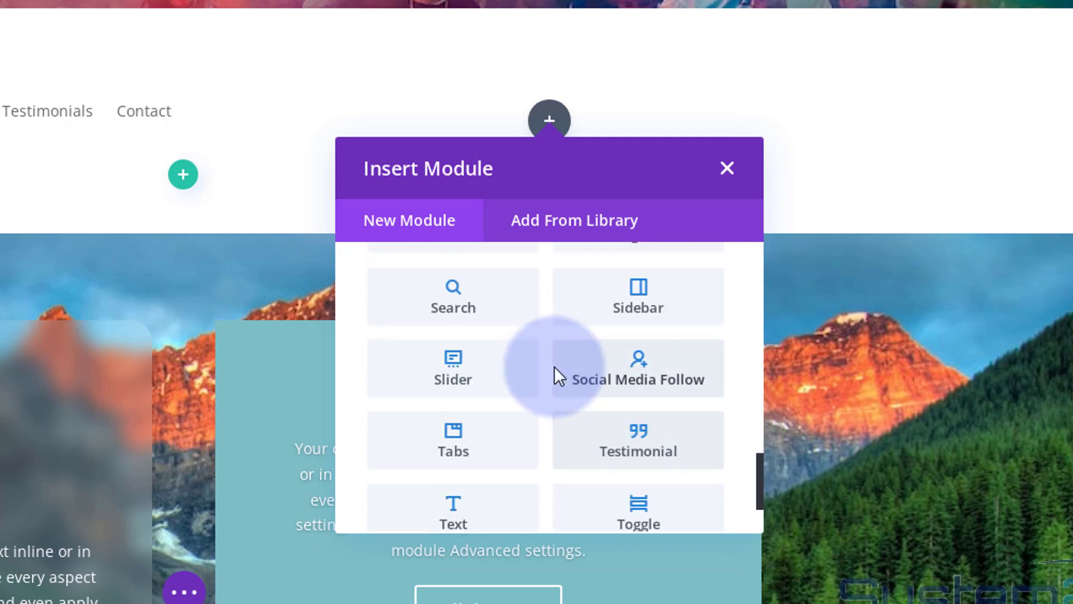
pyautogui.click(471, 313)
pyautogui.click(347, 110)
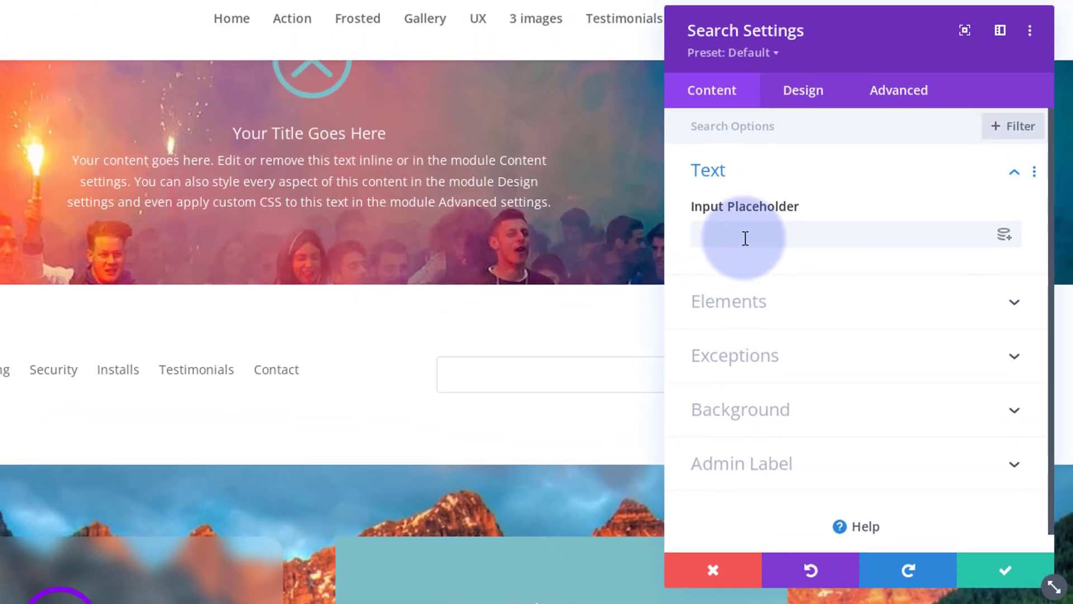
# Try Placeholder as the search module's input placeholder text, and clear the text again
pyautogui.click(746, 238)
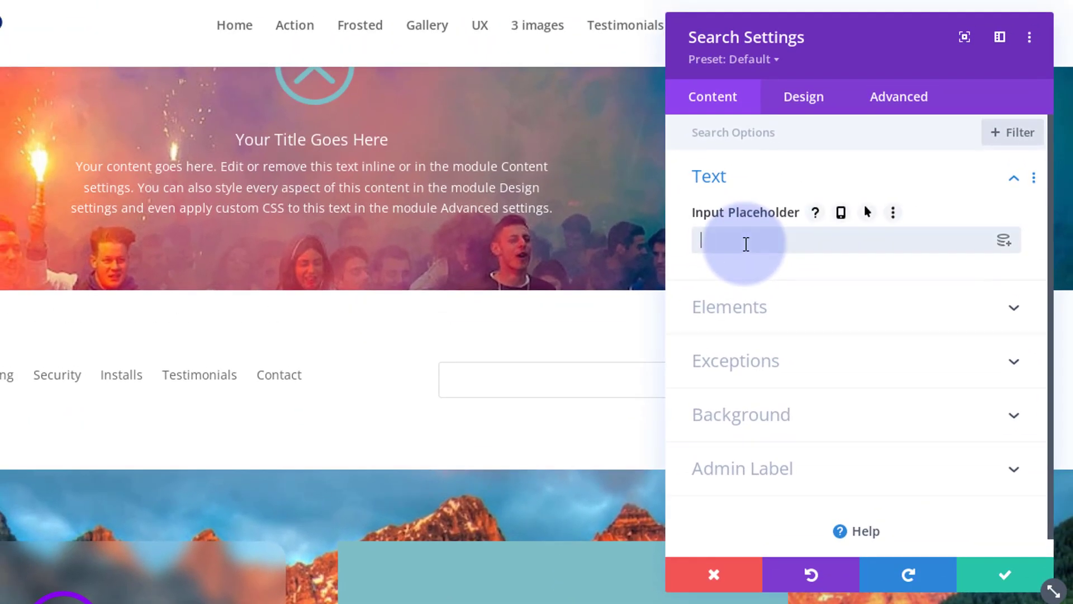
pyautogui.write('Place')
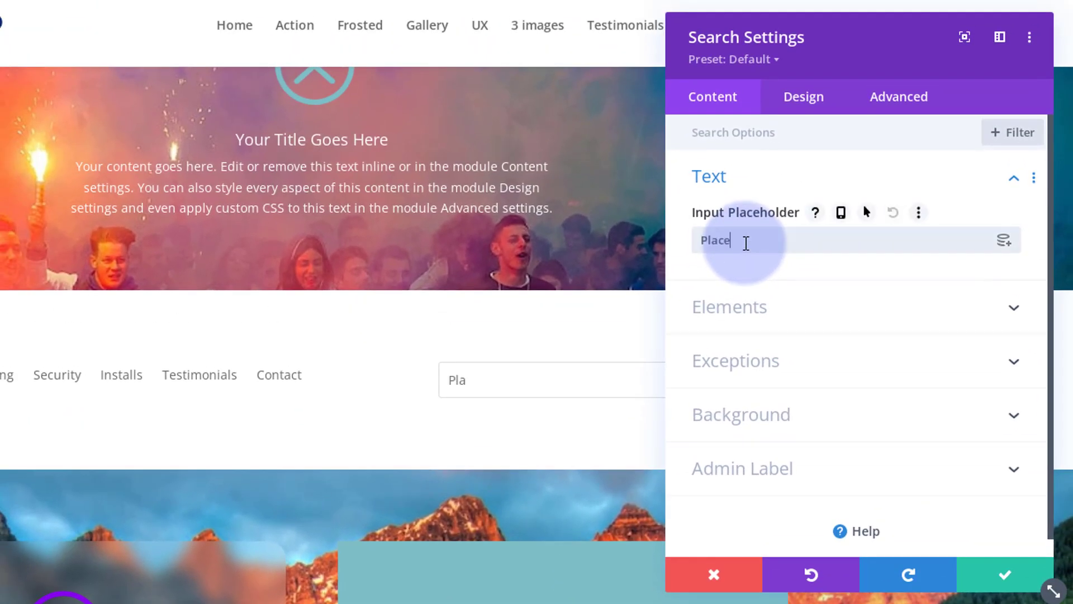
pyautogui.write('holder')
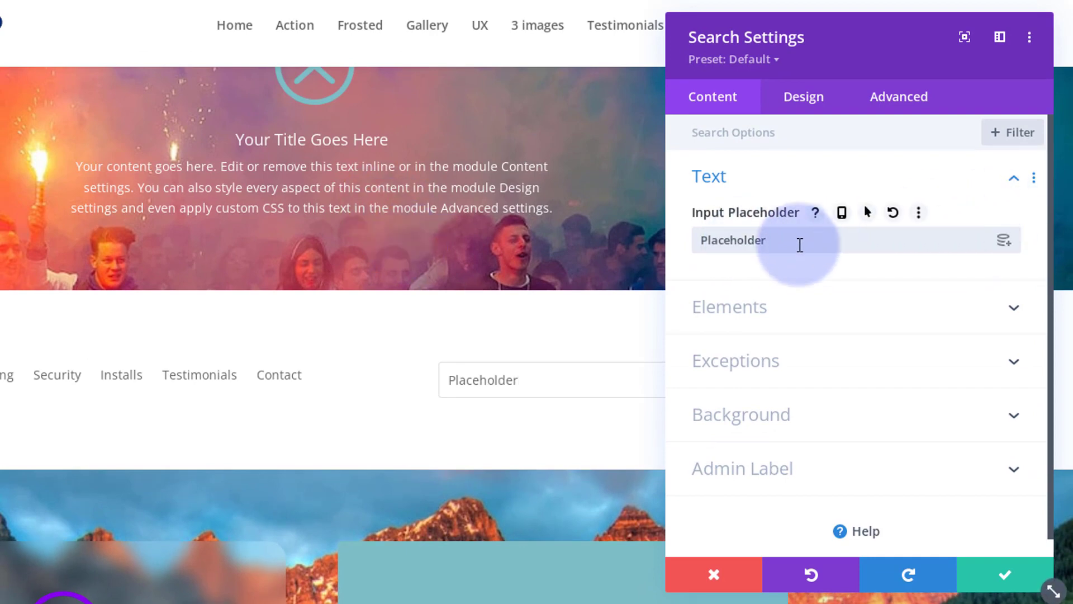
pyautogui.moveTo(761, 77); pyautogui.dragTo(208, 61)
pyautogui.doubleClick(42, 261)
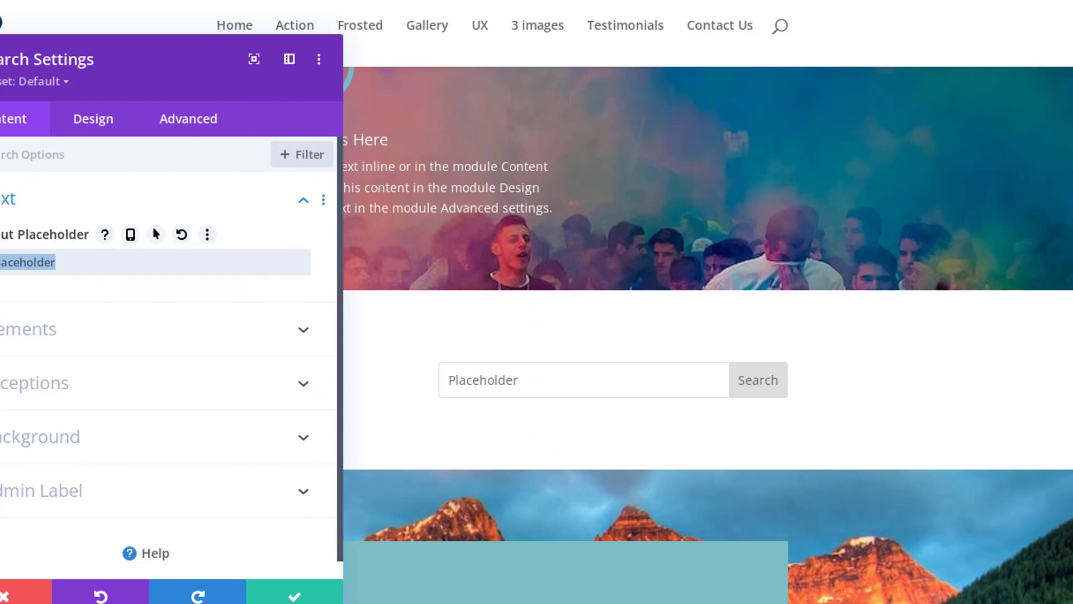
pyautogui.press('BackSpace')
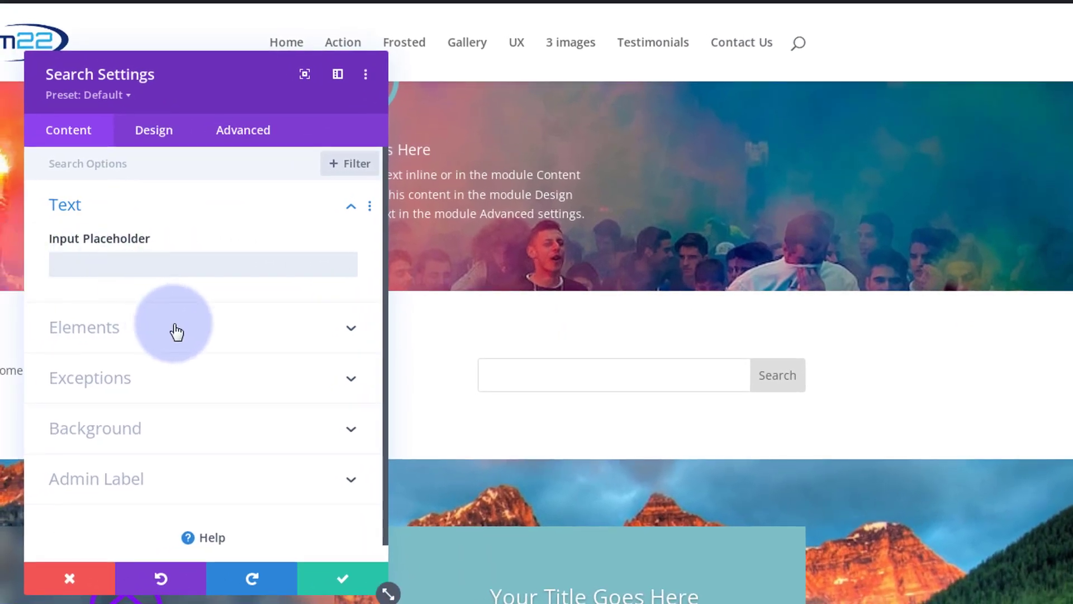
# Check the search module's Show Button option and its exceptions for pages, posts and categories
pyautogui.click(176, 330)
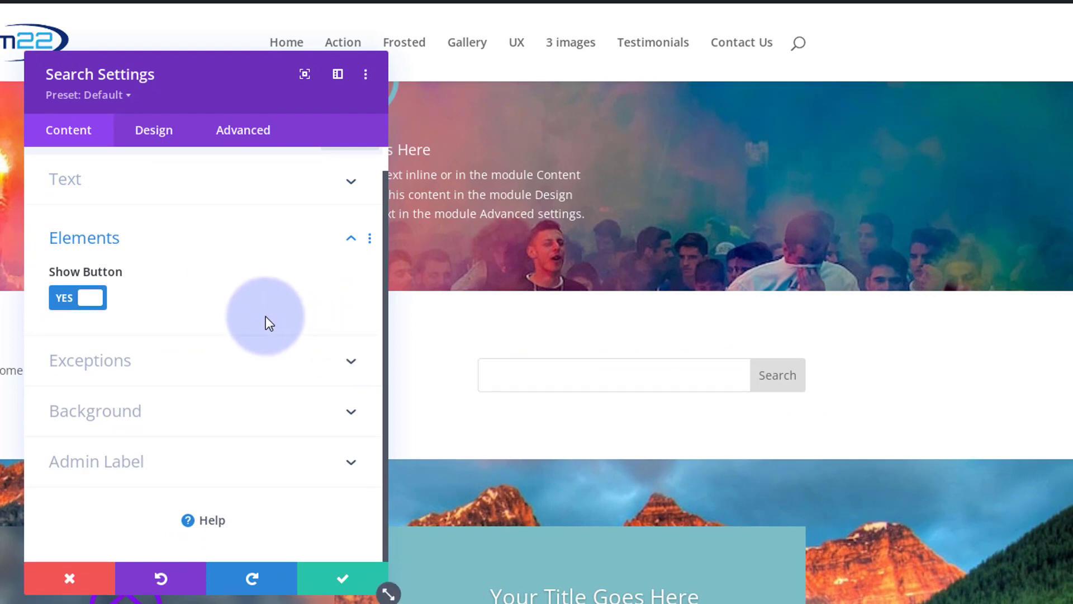
pyautogui.moveTo(105, 311)
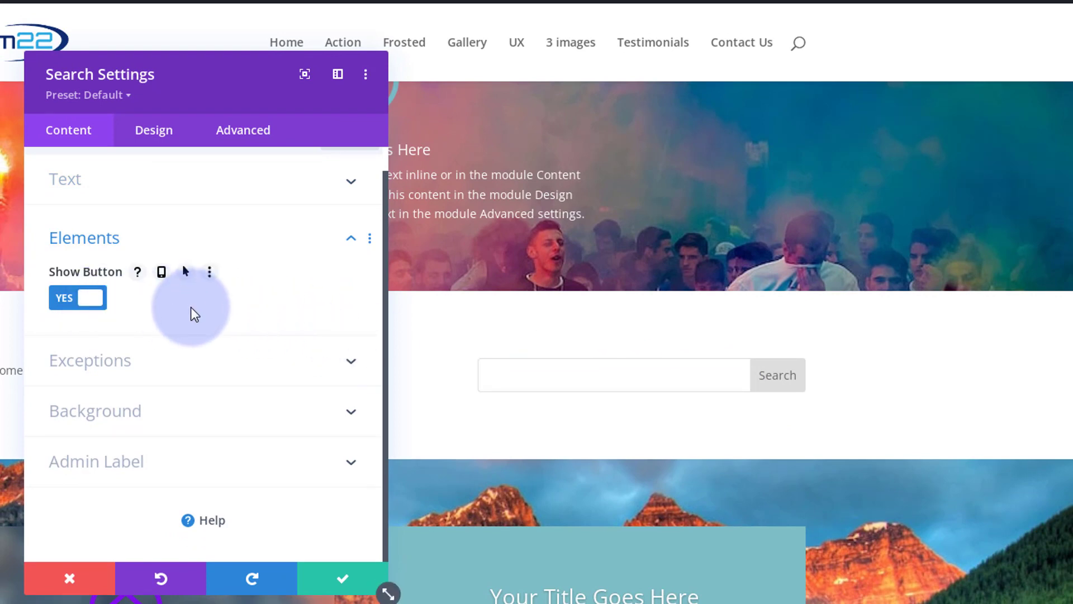
pyautogui.click(210, 360)
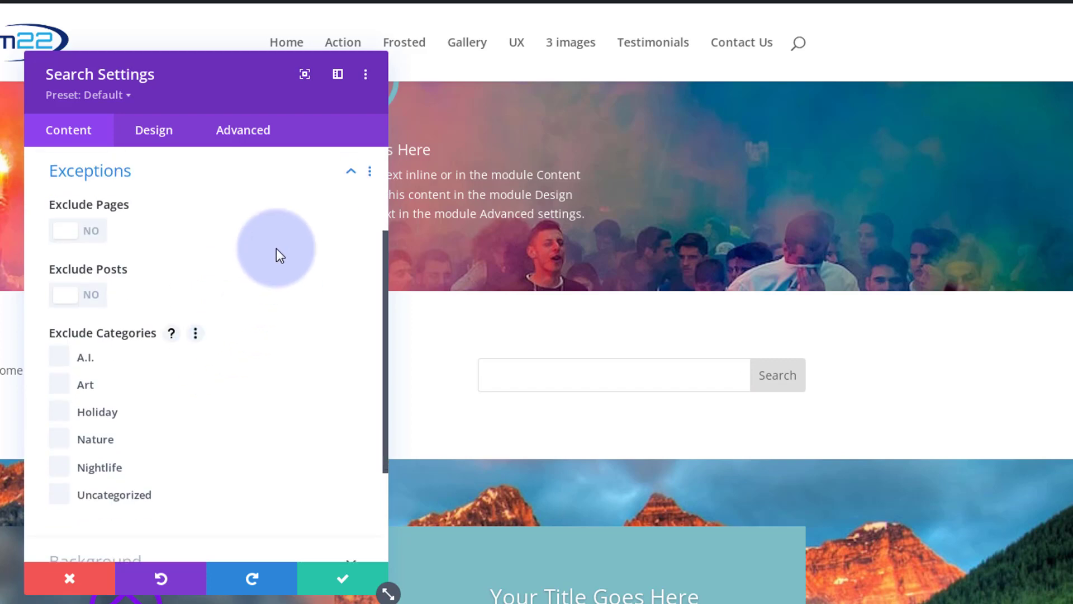
pyautogui.moveTo(105, 212)
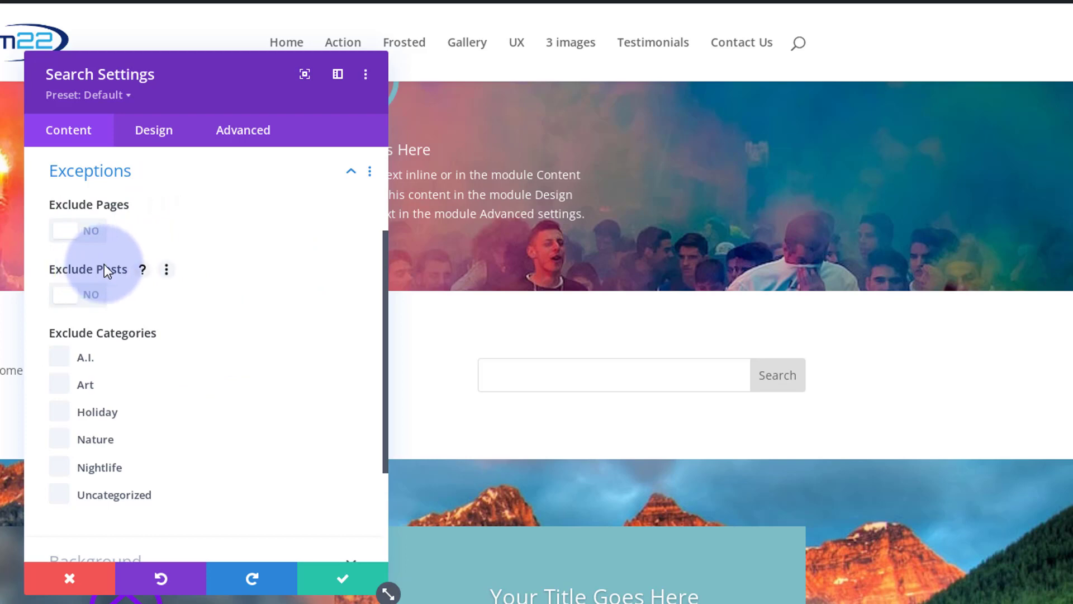
pyautogui.scroll(-2, 237, 366)
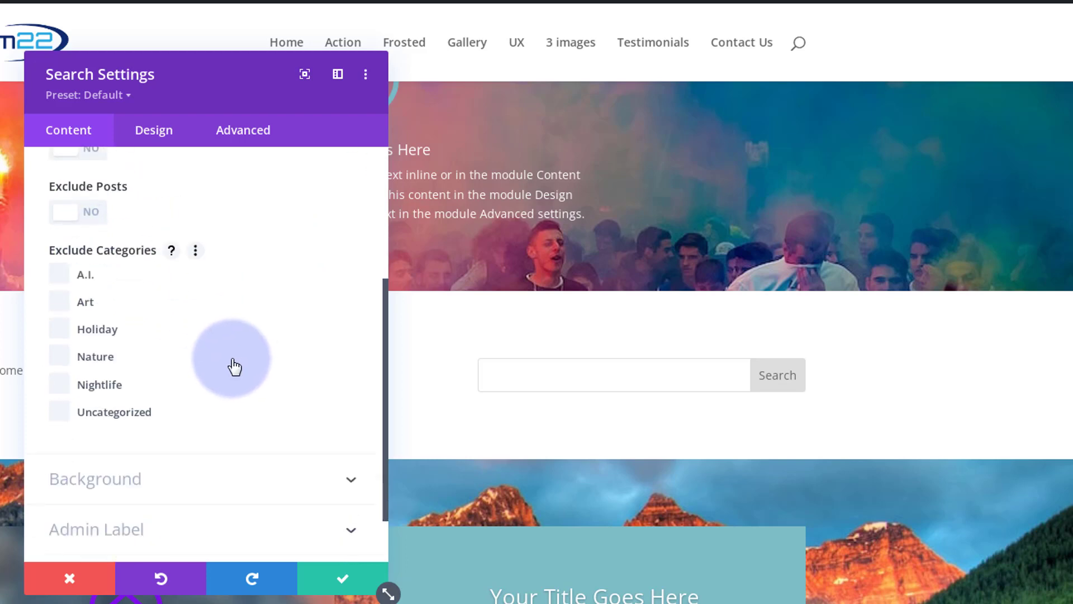
pyautogui.scroll(-2, 235, 366)
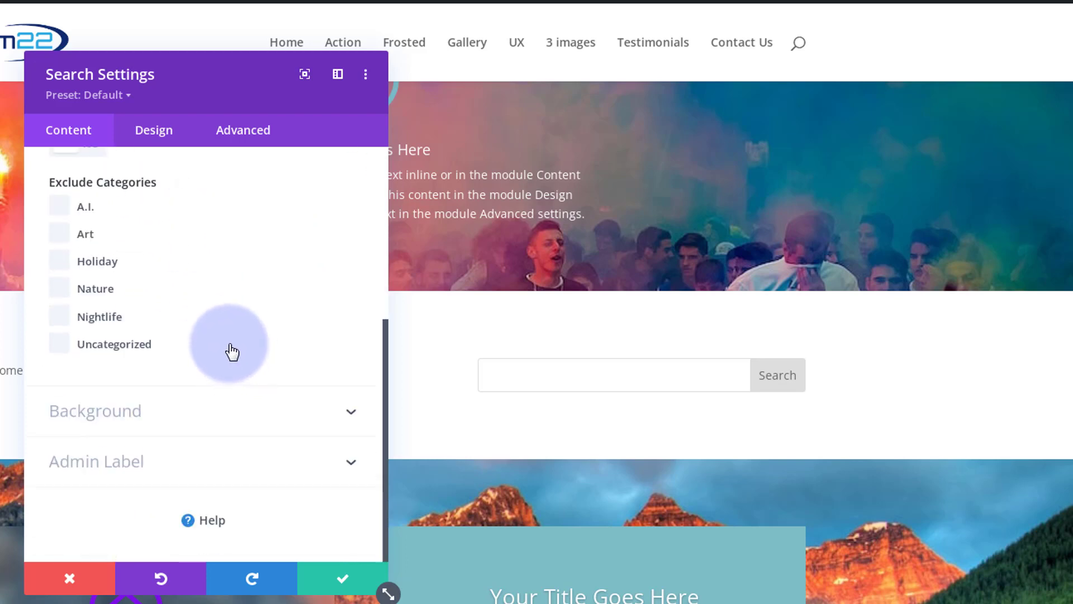
pyautogui.click(494, 382)
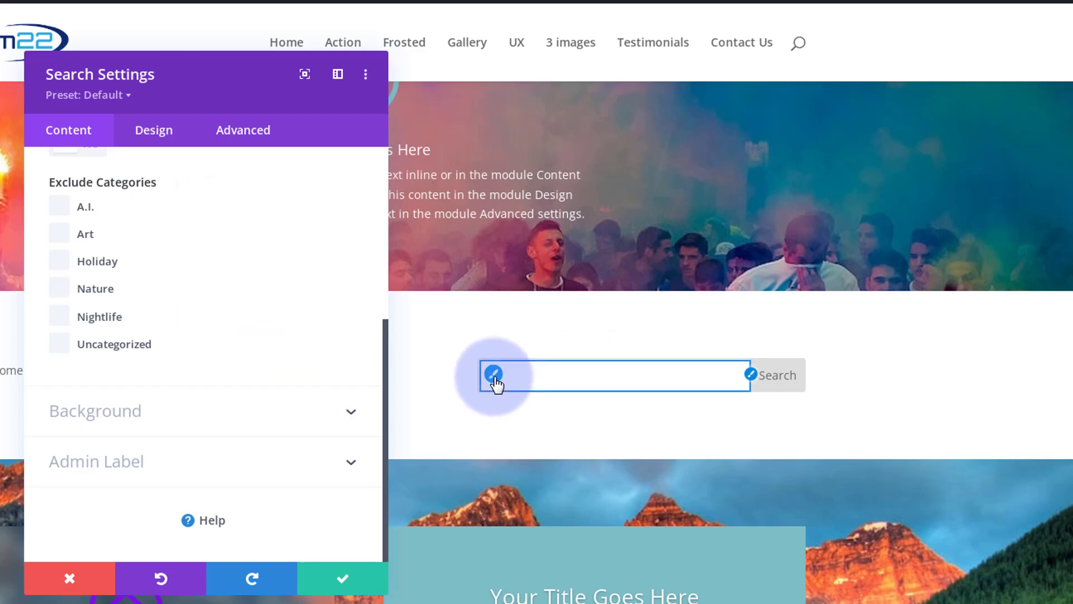
# Review the search field's design options, including its colors, fonts and text size
pyautogui.click(148, 134)
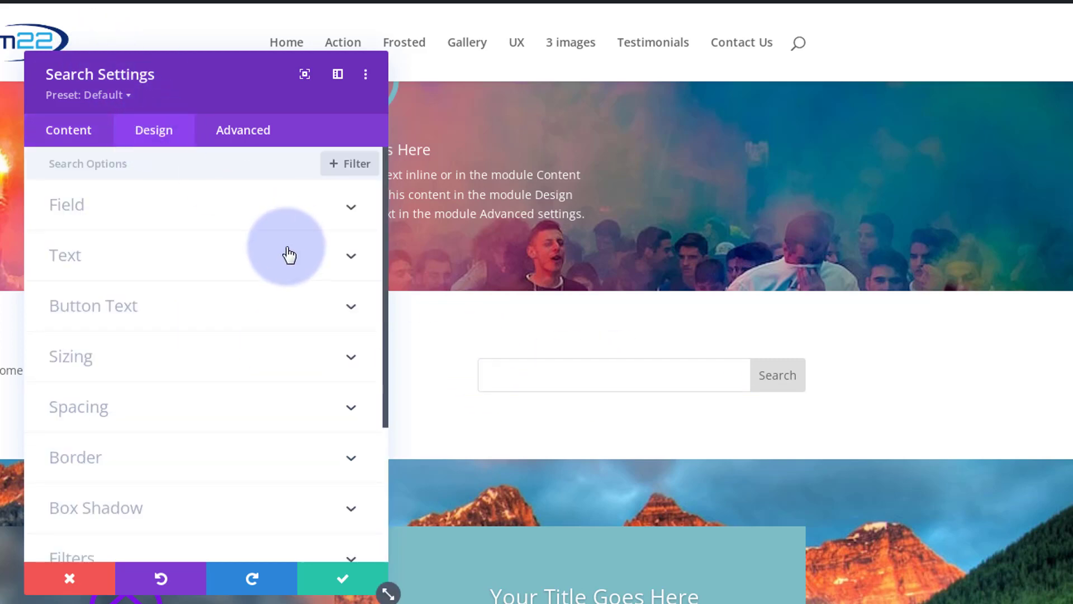
pyautogui.click(221, 223)
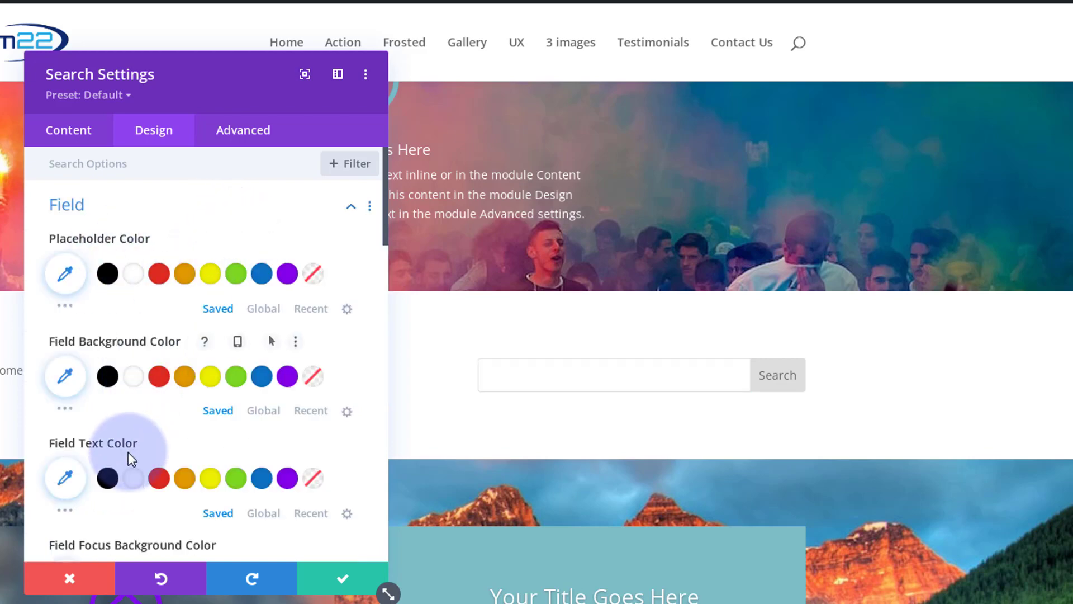
pyautogui.scroll(-7, 136, 447)
pyautogui.scroll(-3, 135, 448)
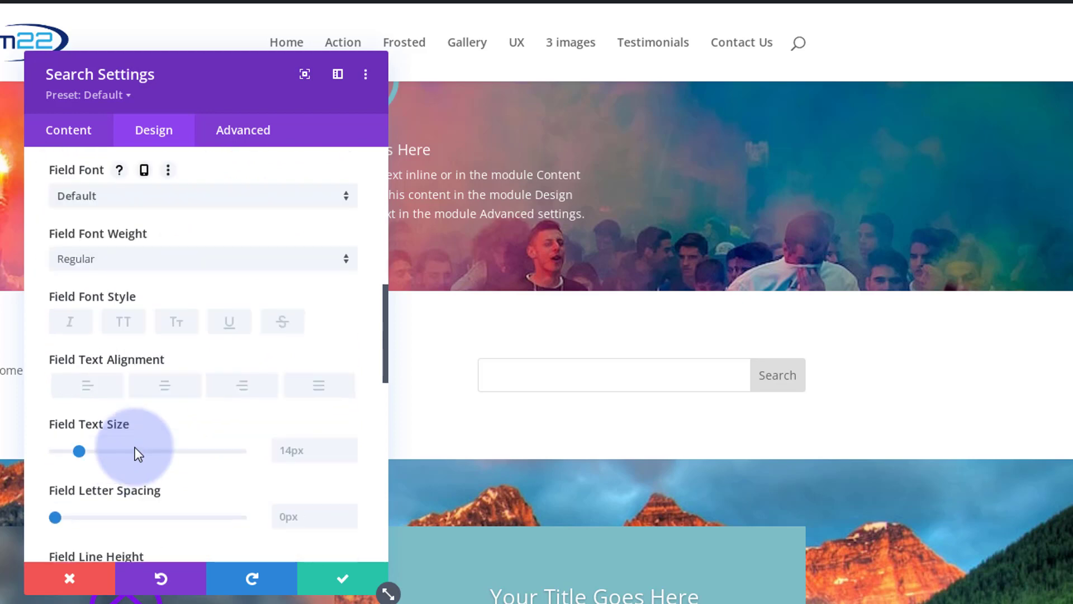
pyautogui.click(150, 205)
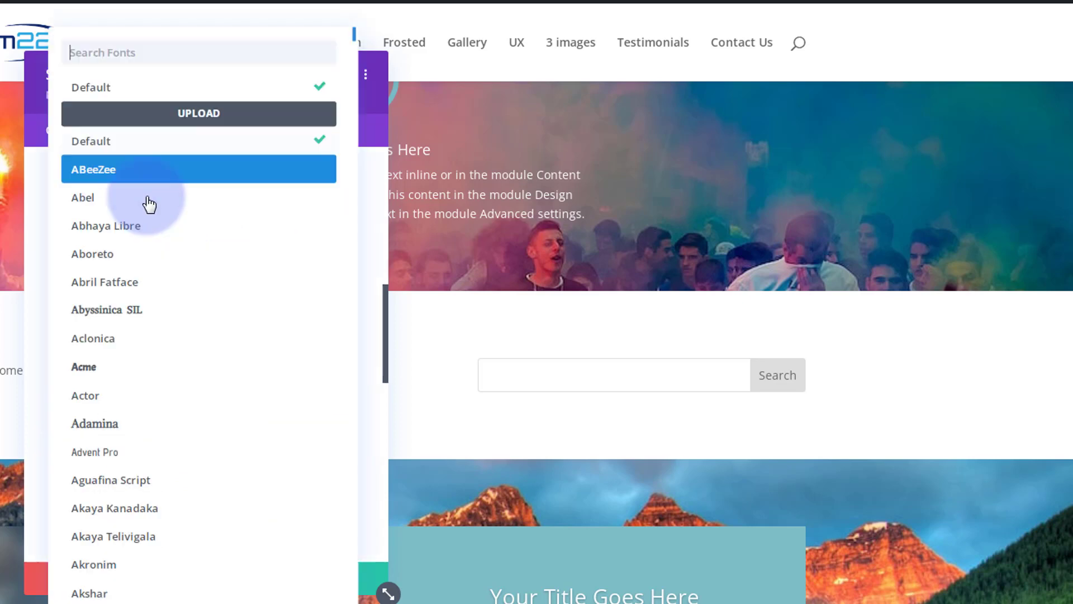
pyautogui.click(47, 222)
pyautogui.scroll(-8, 215, 288)
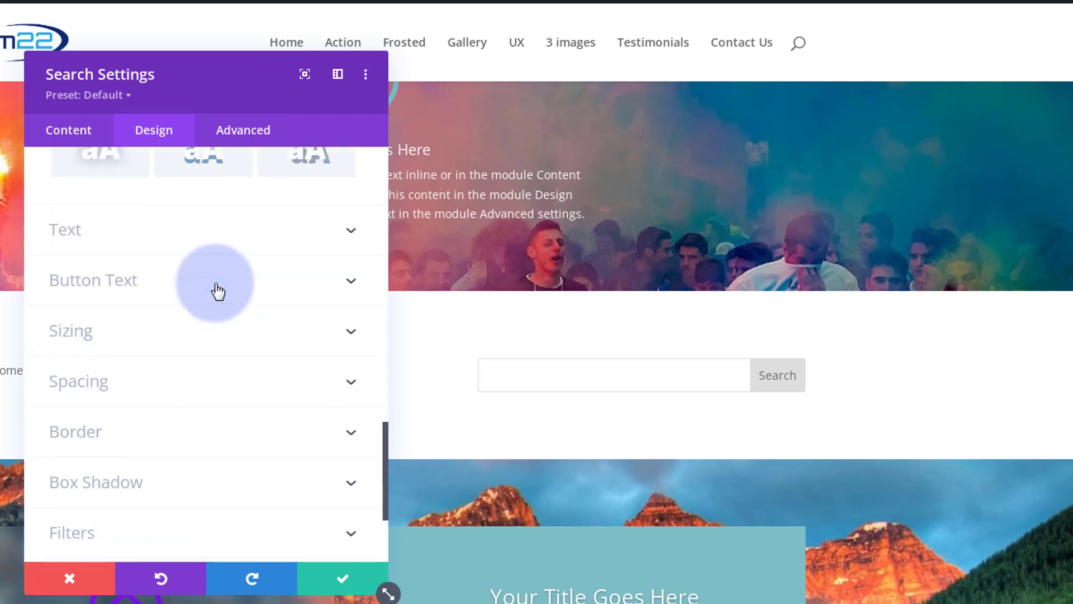
# Set the search button's text color to white and its button and border color to purple, and save the module
pyautogui.click(217, 290)
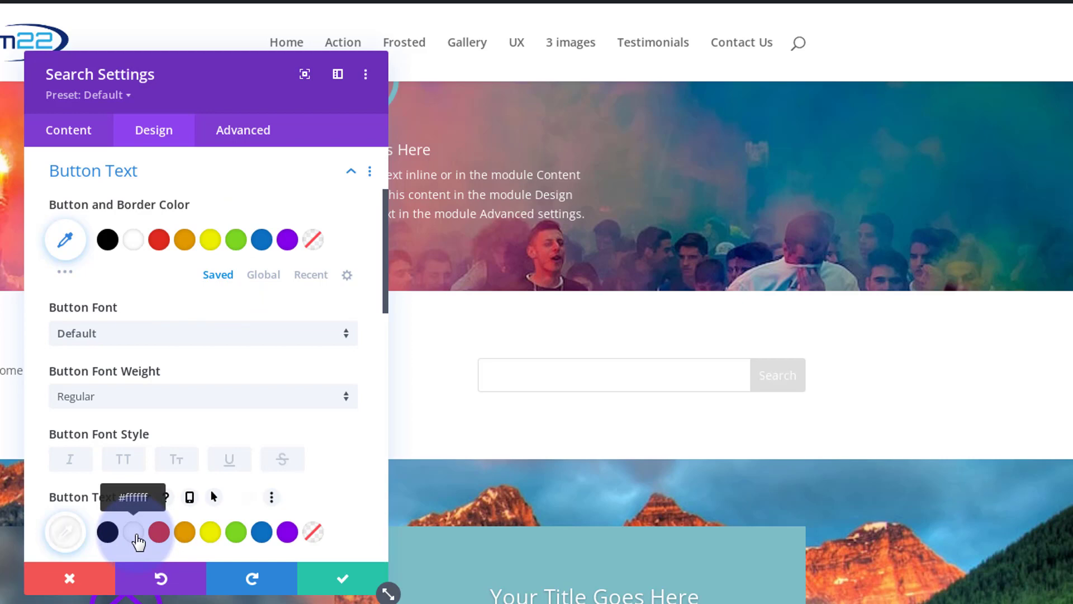
pyautogui.click(133, 531)
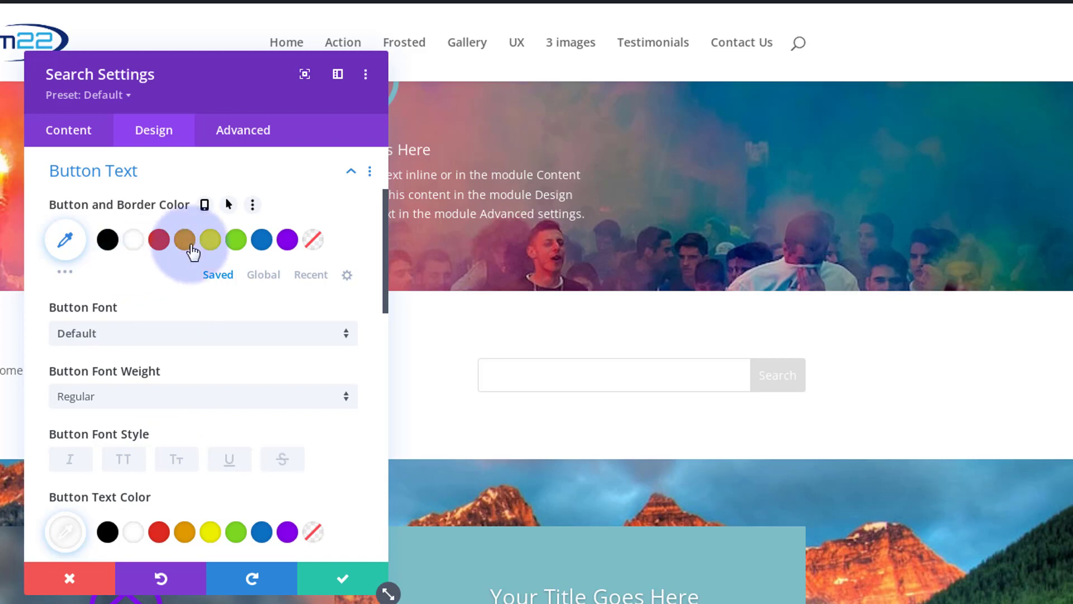
pyautogui.click(287, 239)
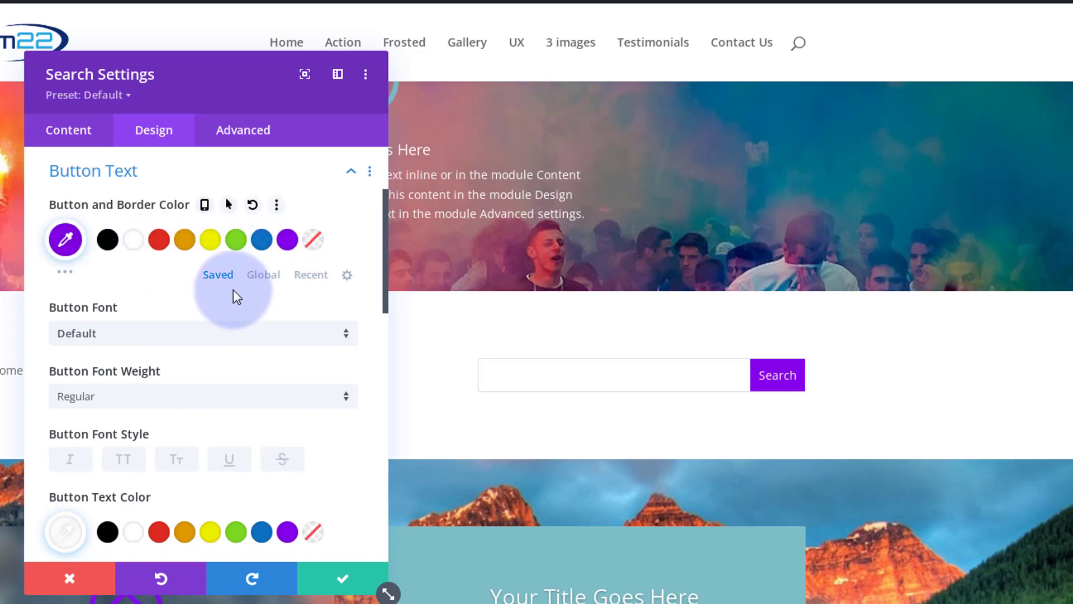
pyautogui.scroll(-8, 230, 314)
pyautogui.scroll(-1, 230, 314)
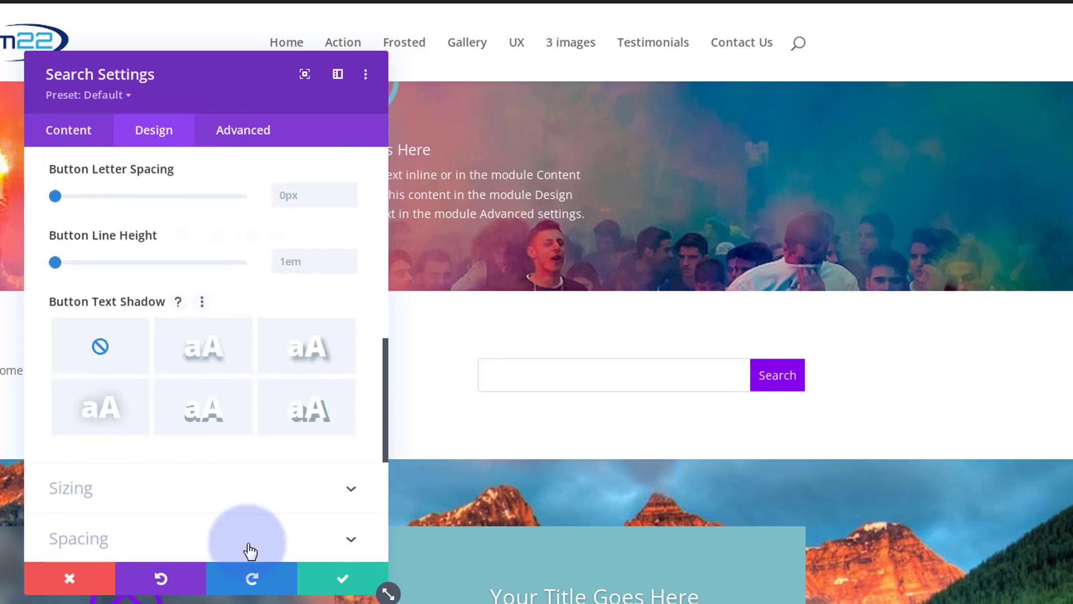
pyautogui.click(329, 584)
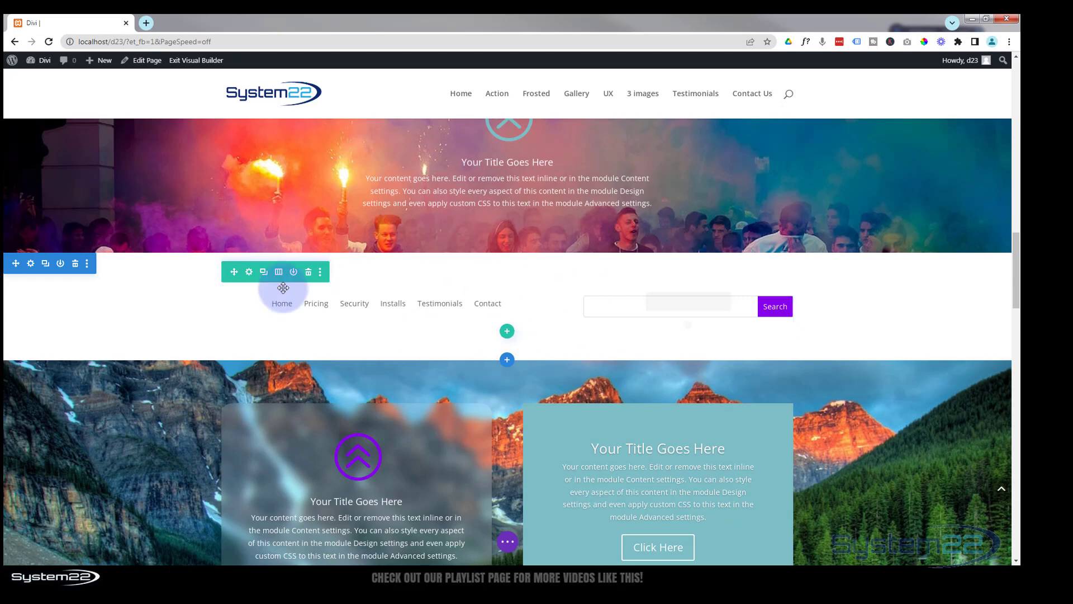
# Give the section containing the menu and search bar a dark grey background color
pyautogui.click(31, 264)
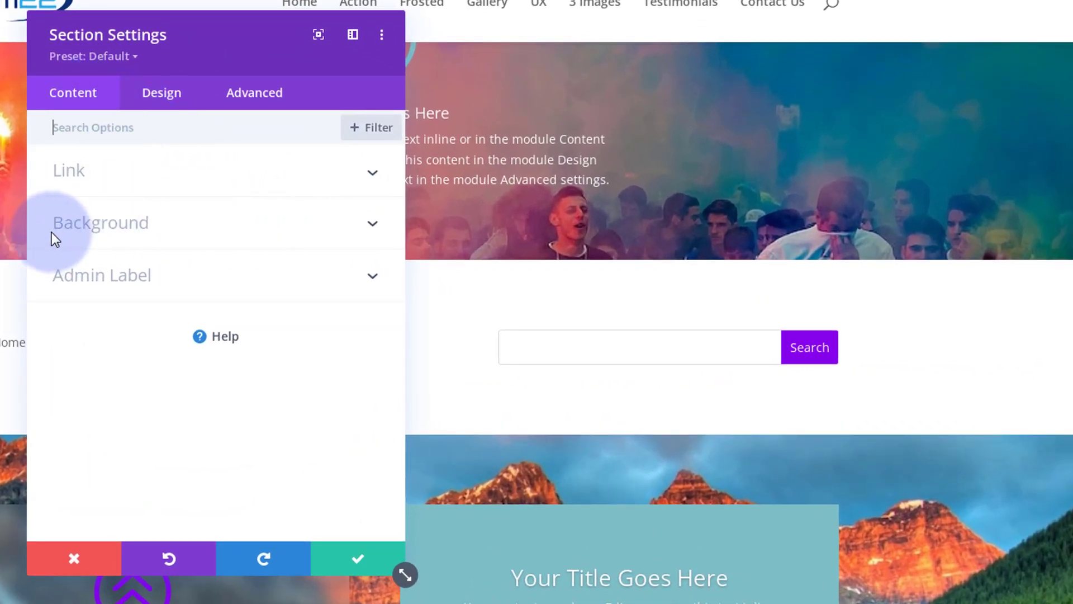
pyautogui.click(194, 232)
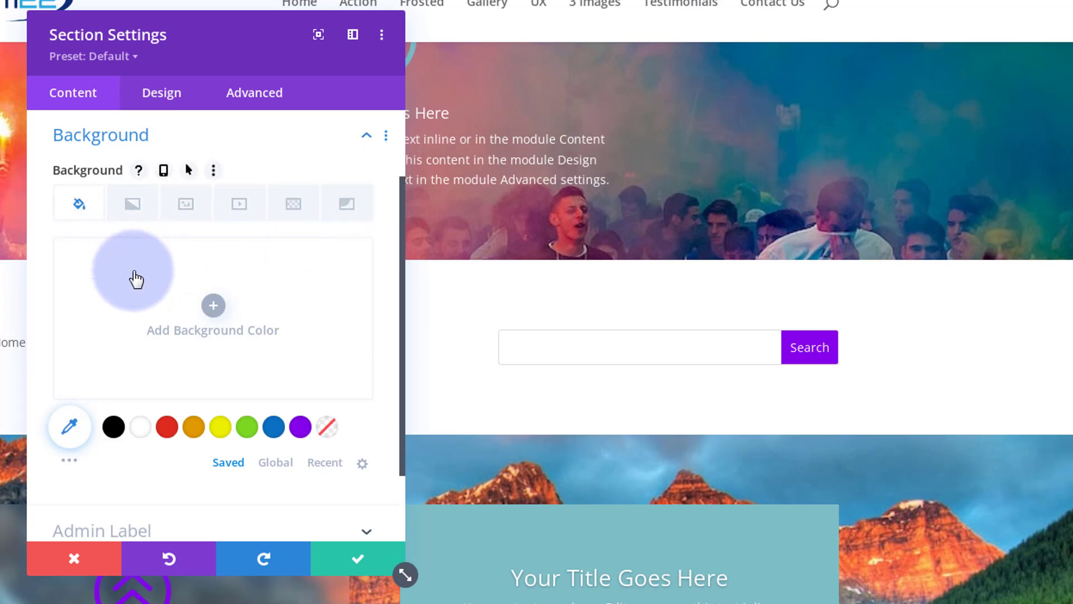
pyautogui.click(78, 472)
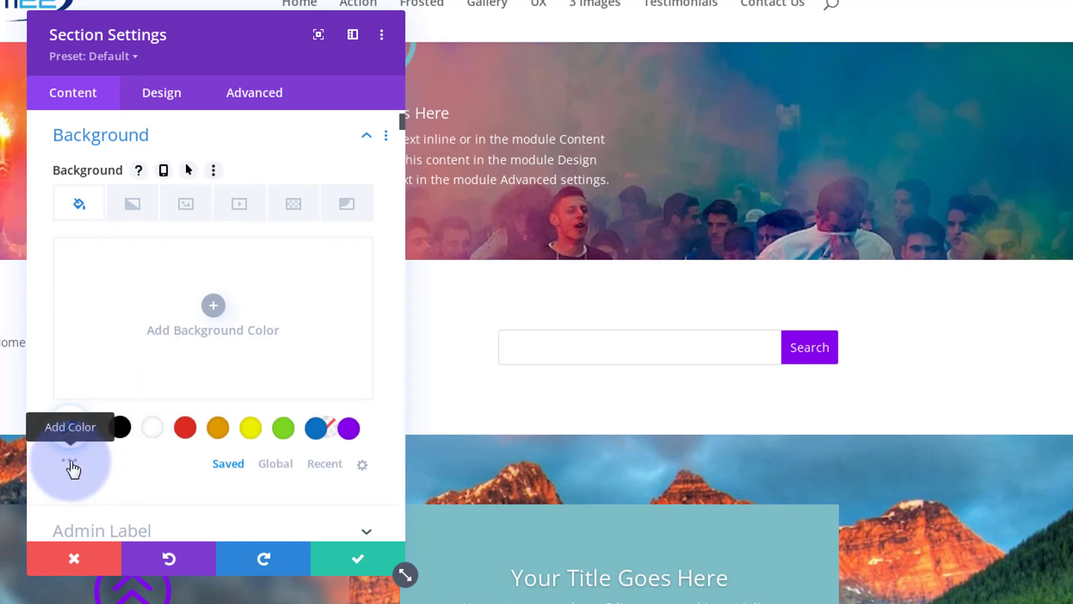
pyautogui.click(167, 468)
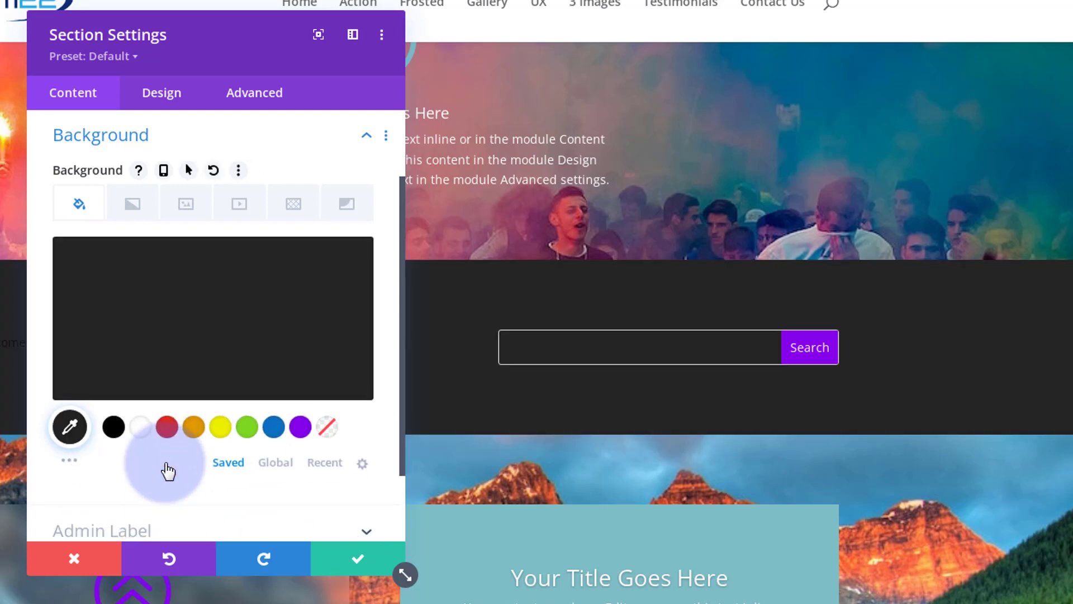
# Set the section's top and bottom padding to 0px and save the section settings
pyautogui.moveTo(226, 55); pyautogui.dragTo(1055, 59)
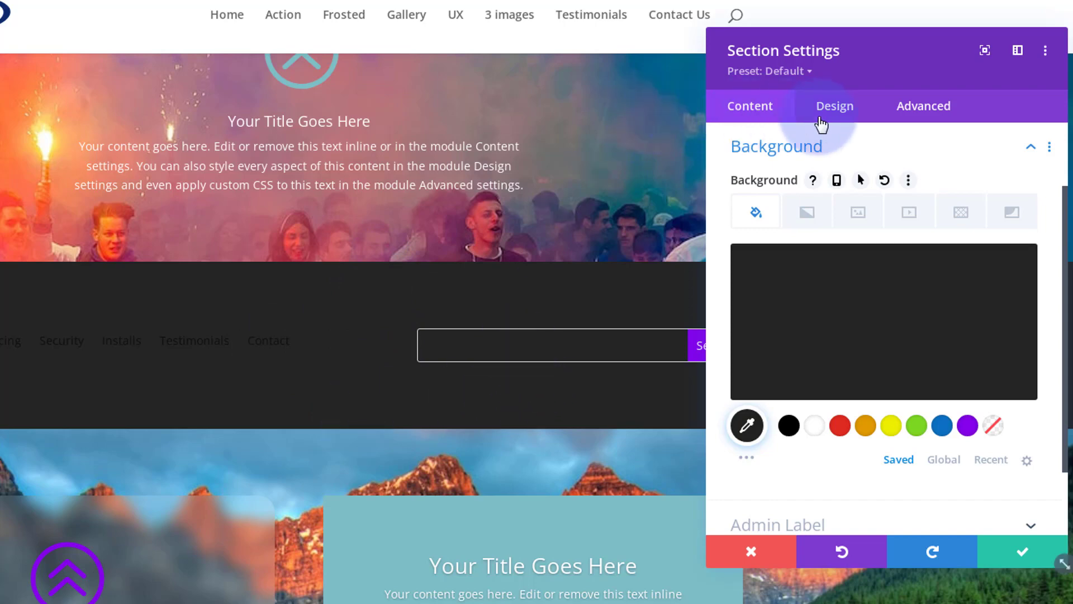
pyautogui.click(842, 116)
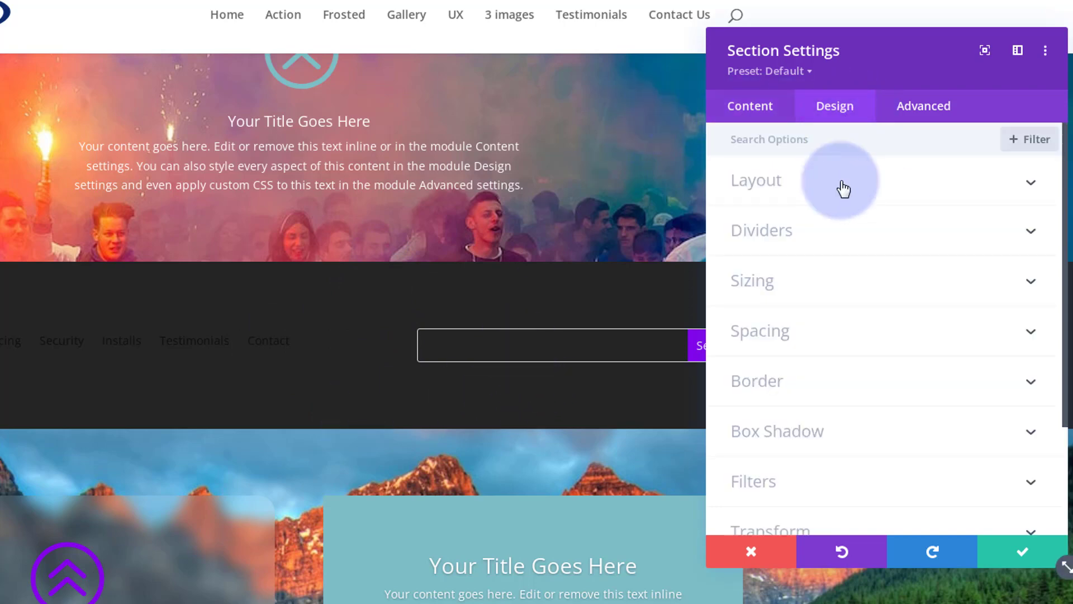
pyautogui.click(831, 338)
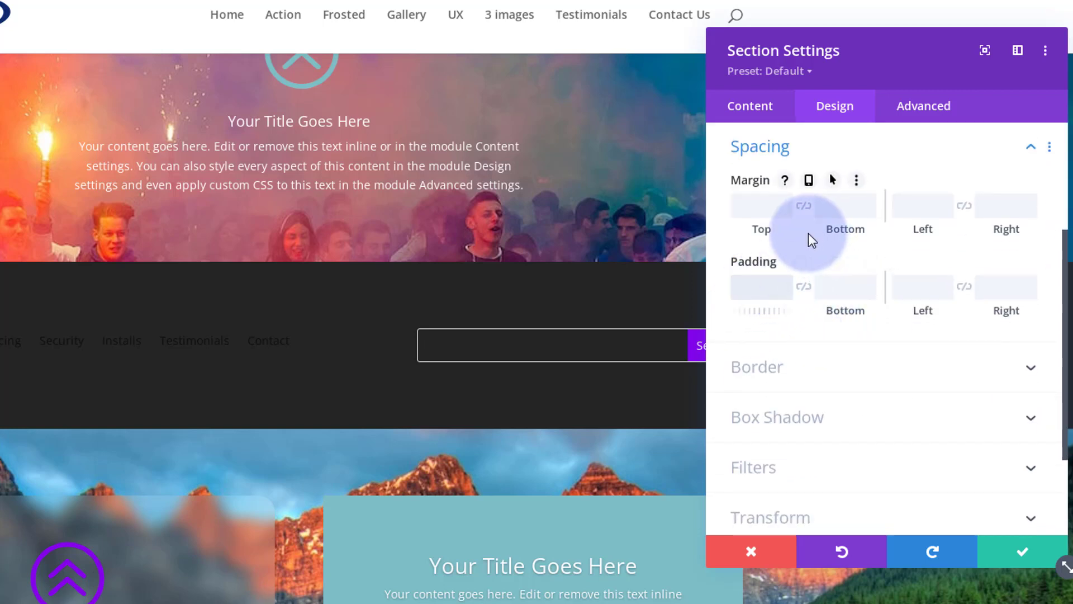
pyautogui.write('0')
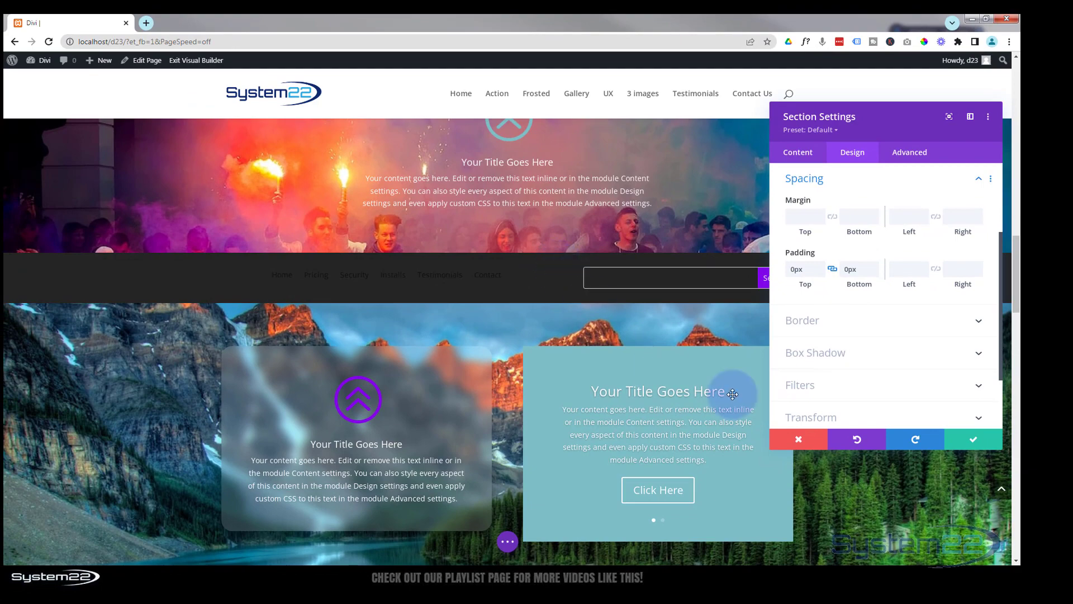
pyautogui.click(961, 441)
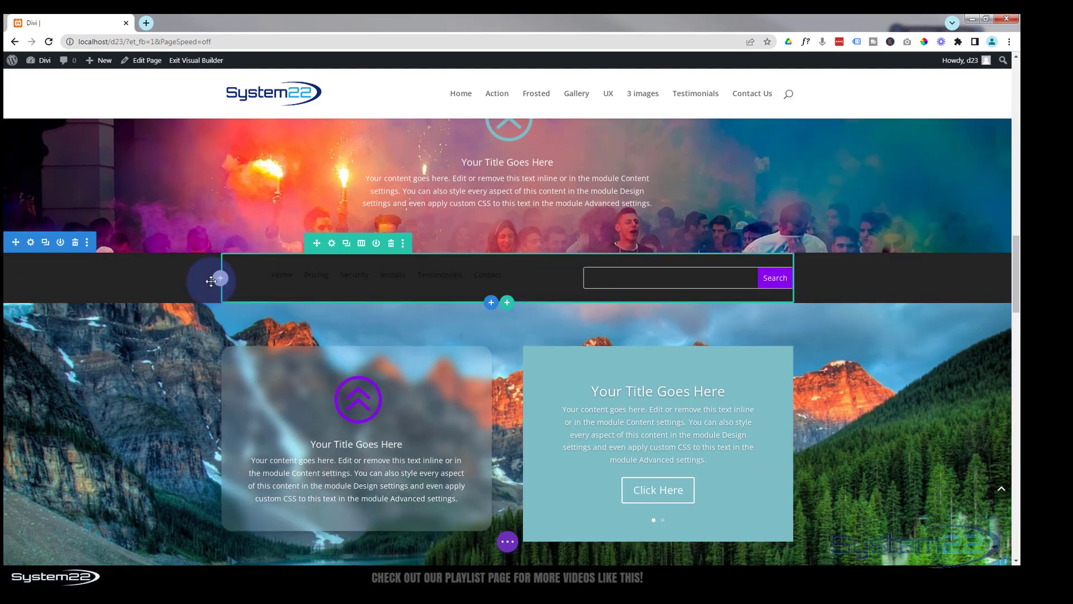
# Set the top and bottom padding of the row holding the menu and search bar to 10px and save the row
pyautogui.scroll(-1, 330, 245)
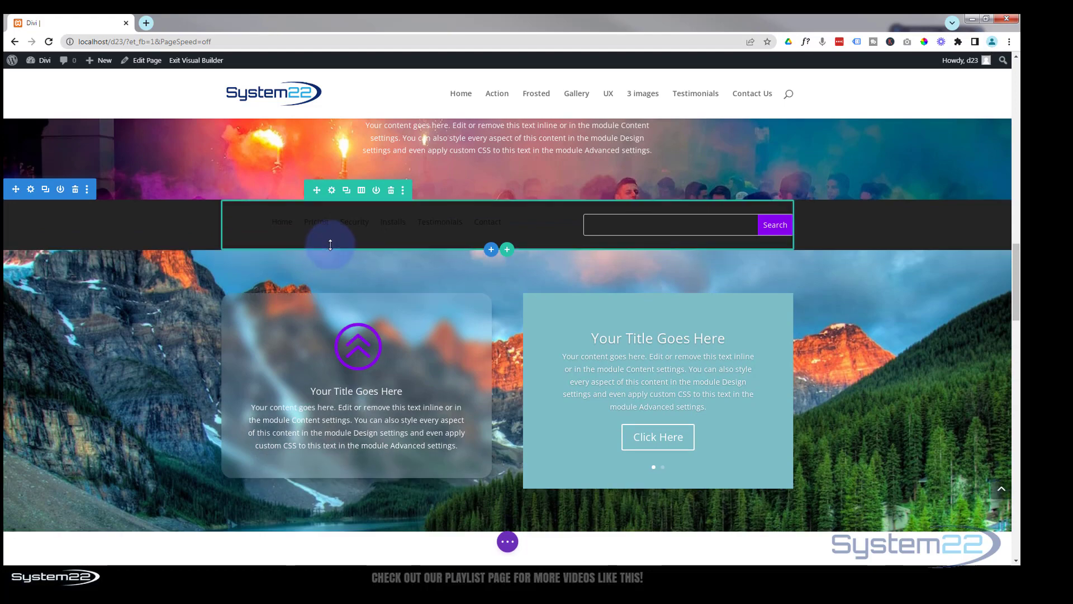
pyautogui.click(332, 190)
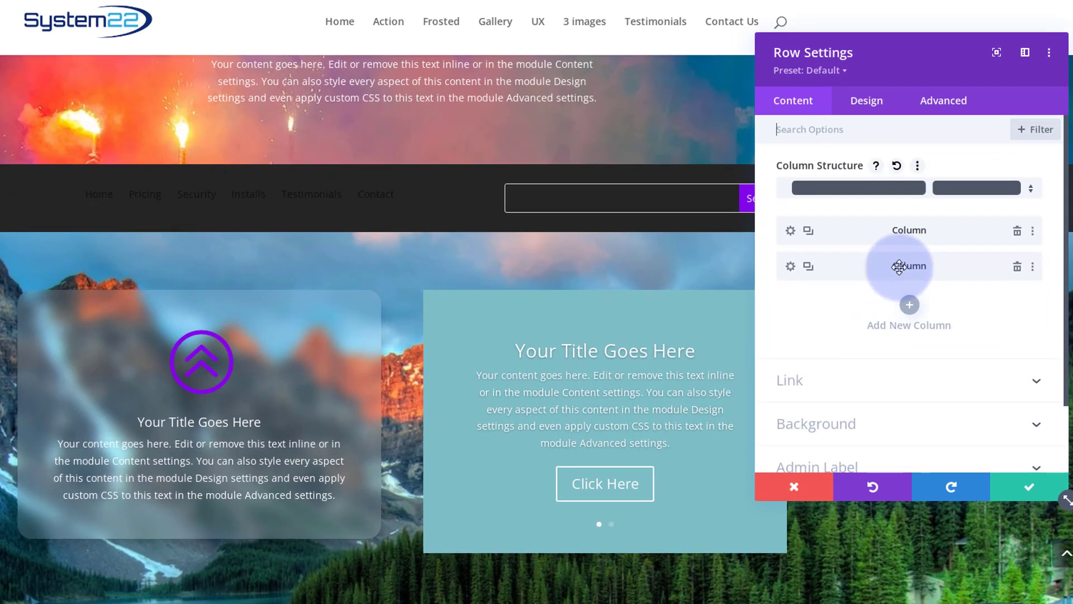
pyautogui.click(866, 101)
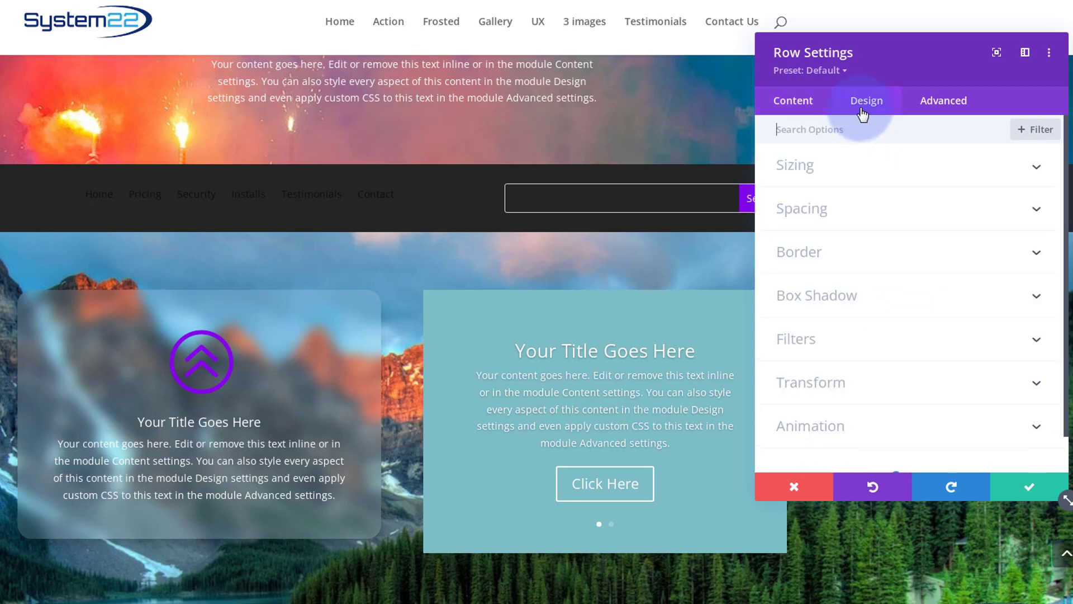
pyautogui.click(881, 212)
pyautogui.click(798, 258)
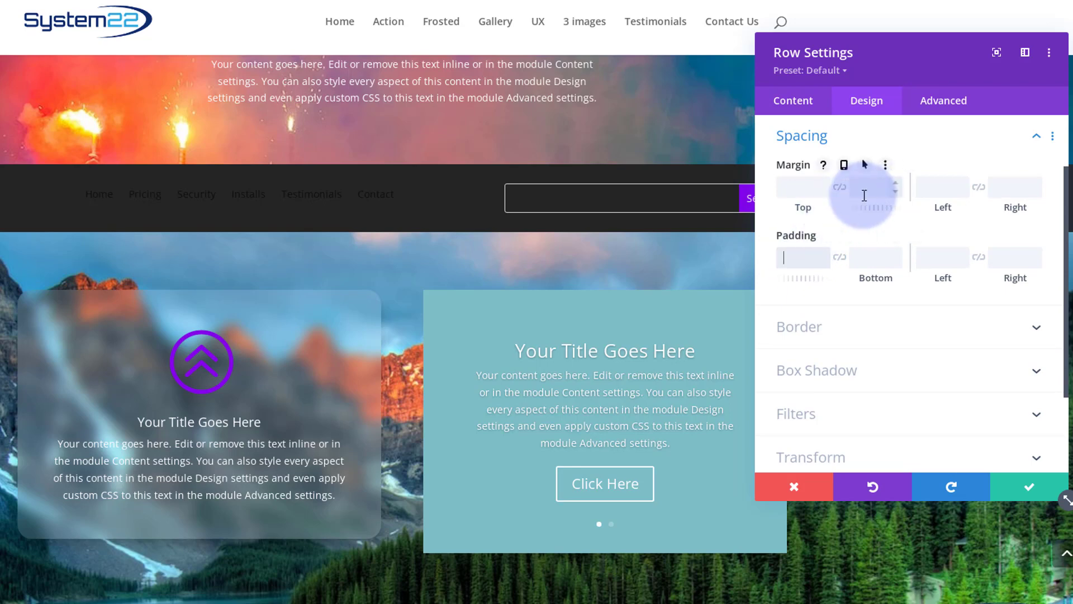
pyautogui.write('10px')
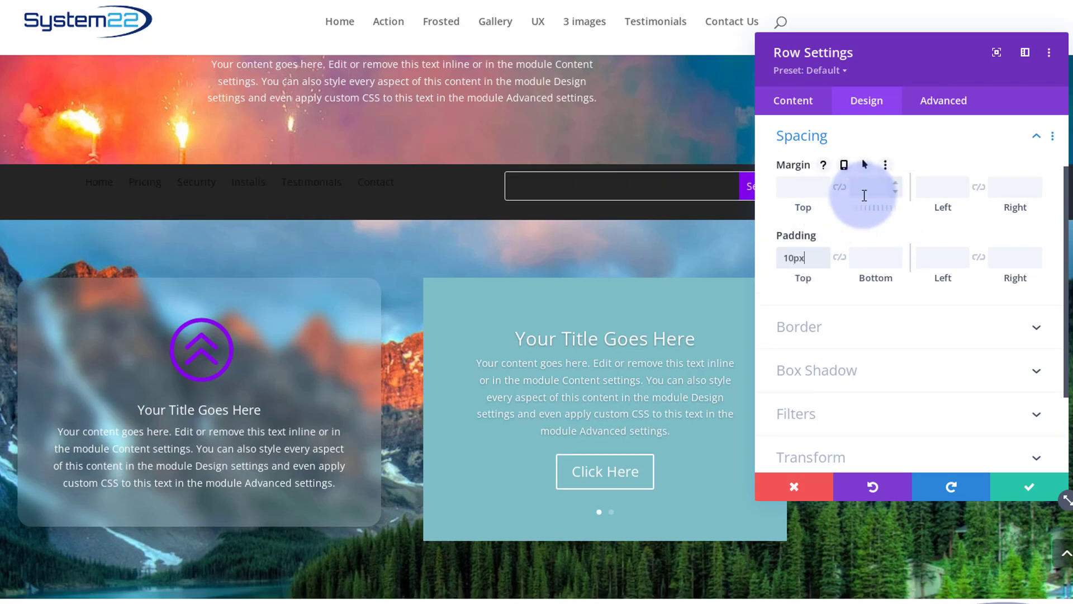
pyautogui.click(840, 256)
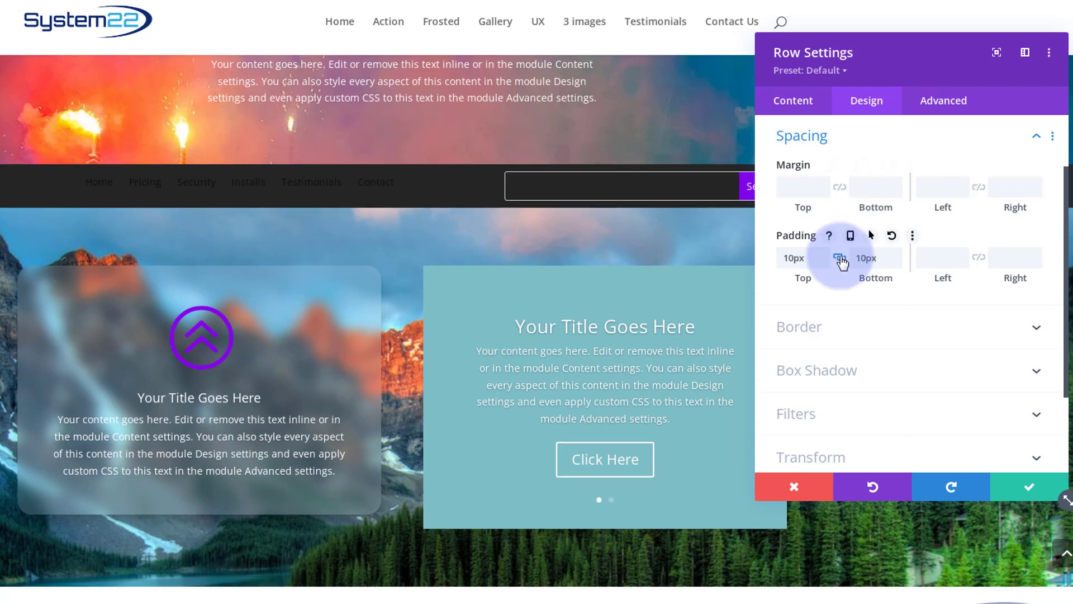
pyautogui.moveTo(896, 77); pyautogui.dragTo(821, 89)
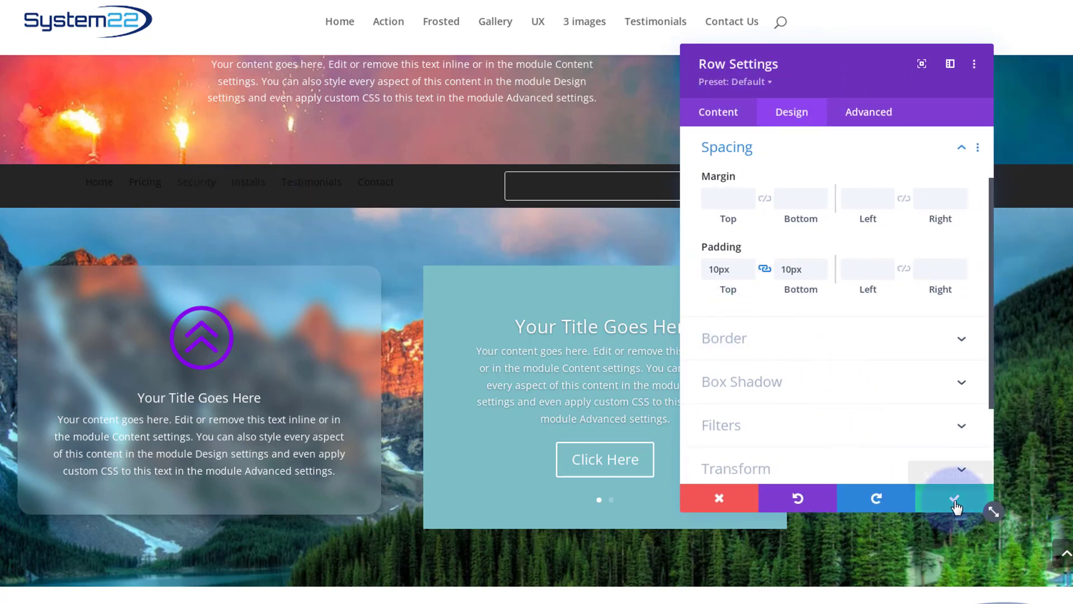
pyautogui.click(954, 505)
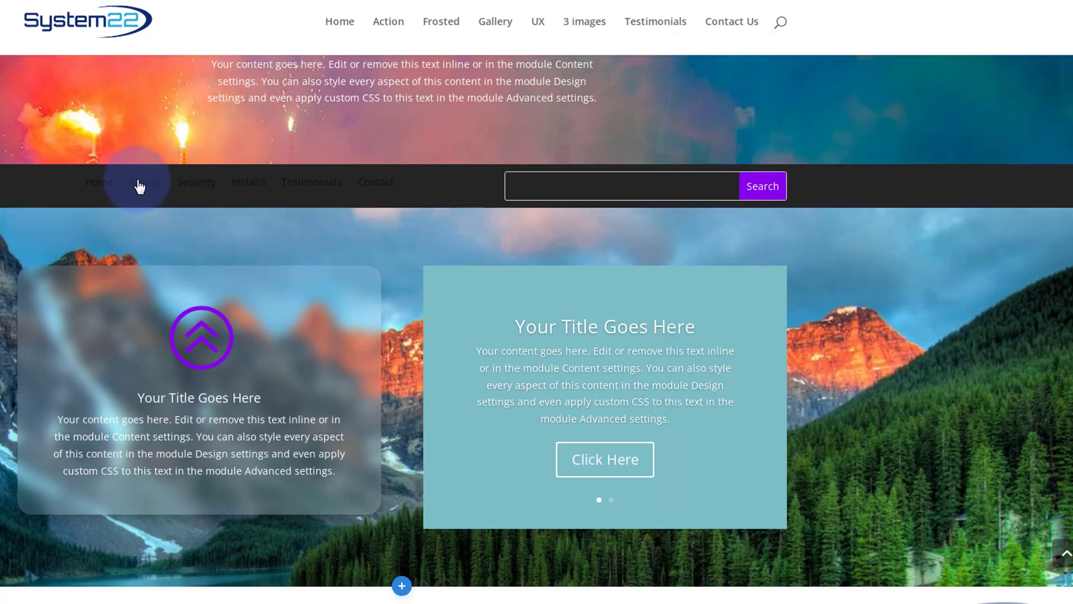
# Set the menu module's active link color and menu text color to white
pyautogui.moveTo(140, 180)
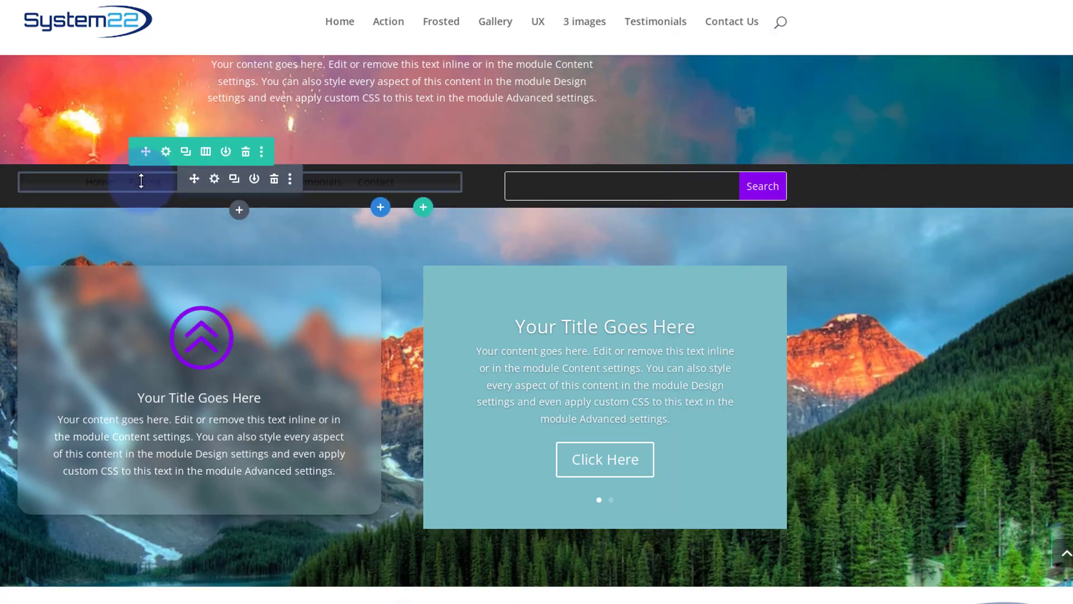
pyautogui.click(215, 179)
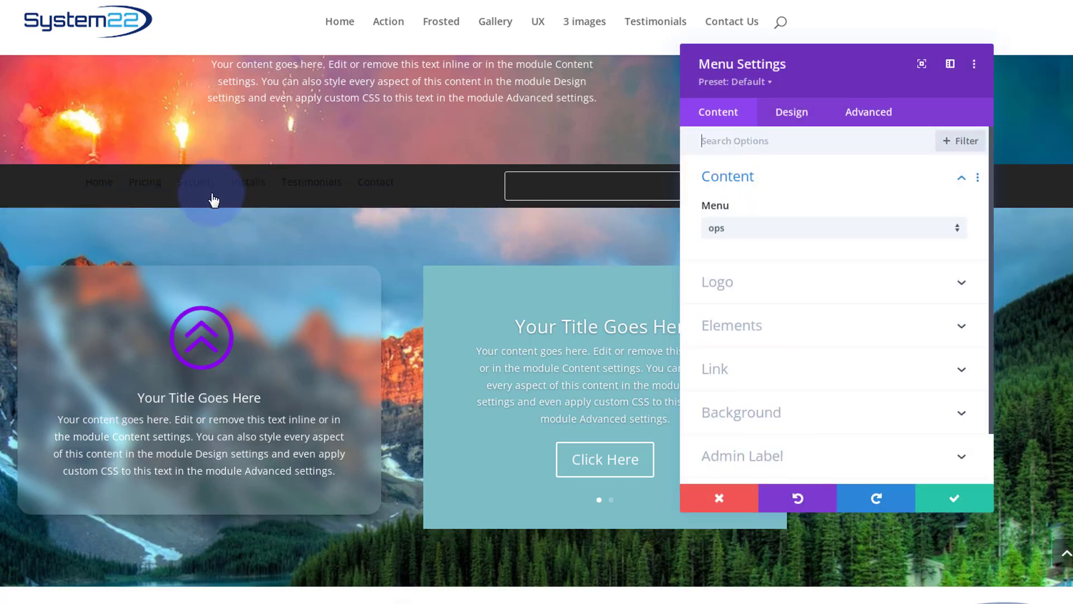
pyautogui.click(793, 114)
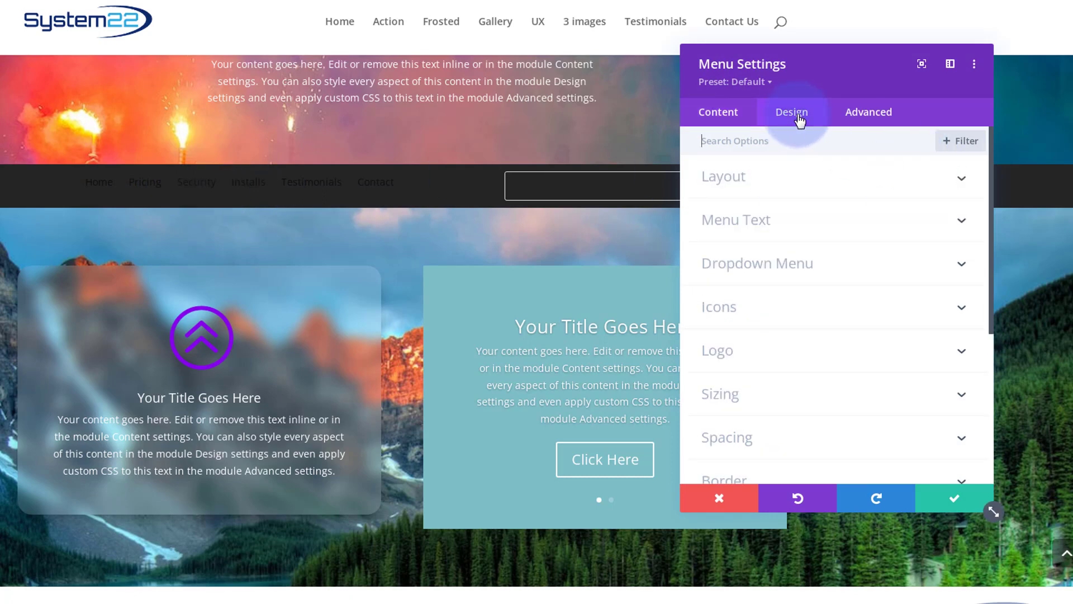
pyautogui.click(813, 226)
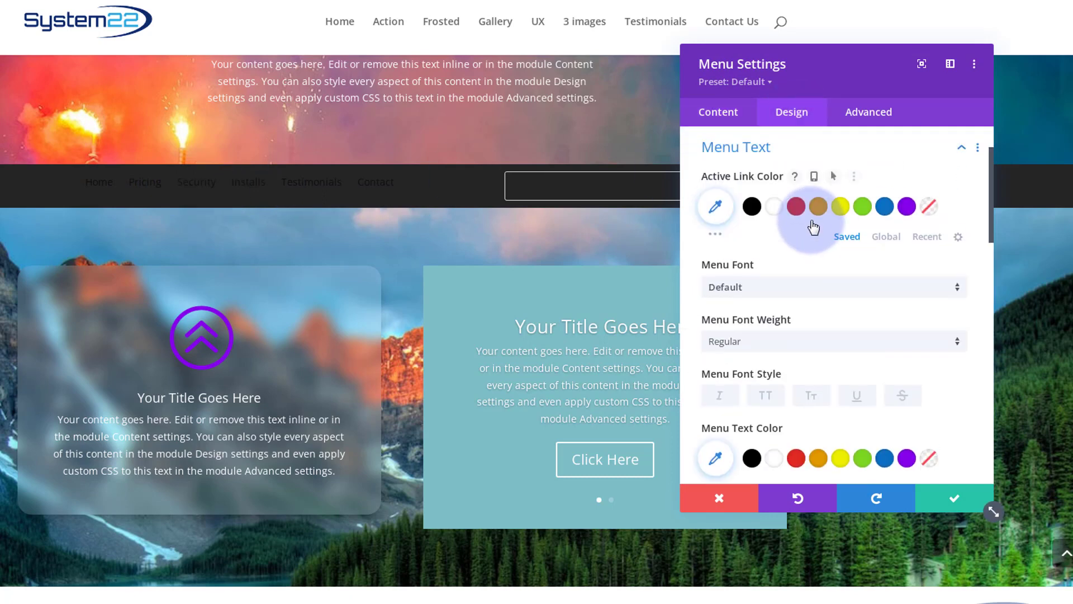
pyautogui.click(778, 213)
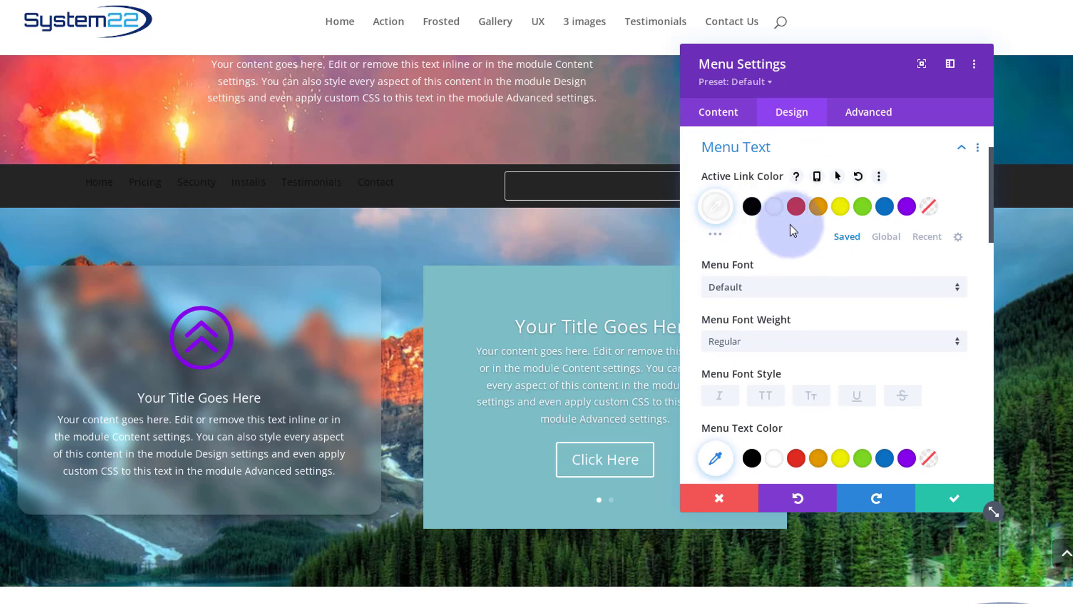
pyautogui.scroll(-2, 793, 221)
pyautogui.click(779, 390)
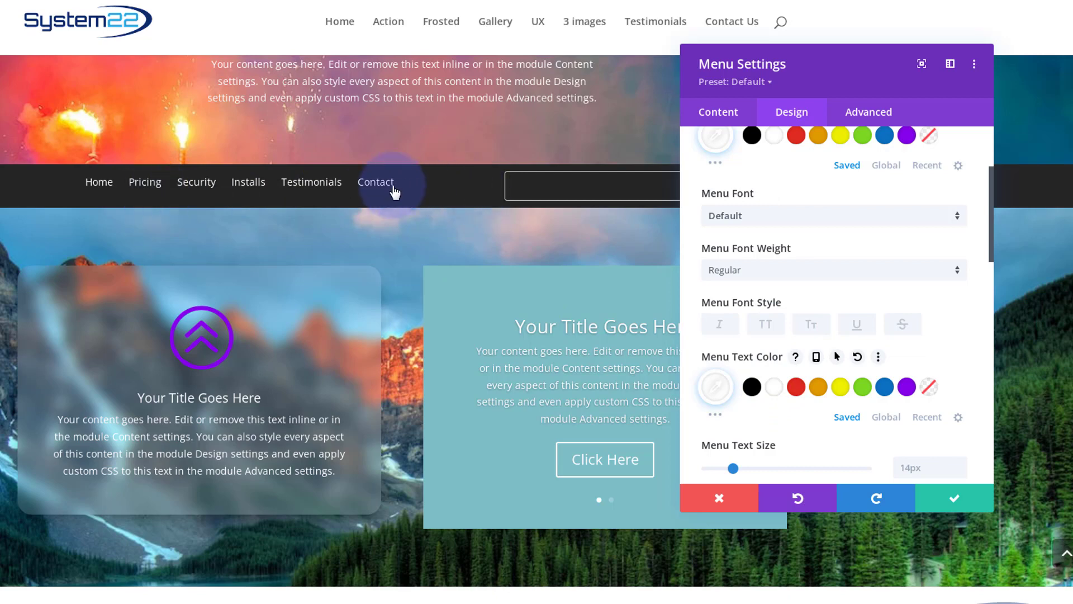
# Set the menu line height to 1.5em and save the menu module
pyautogui.scroll(-5, 803, 279)
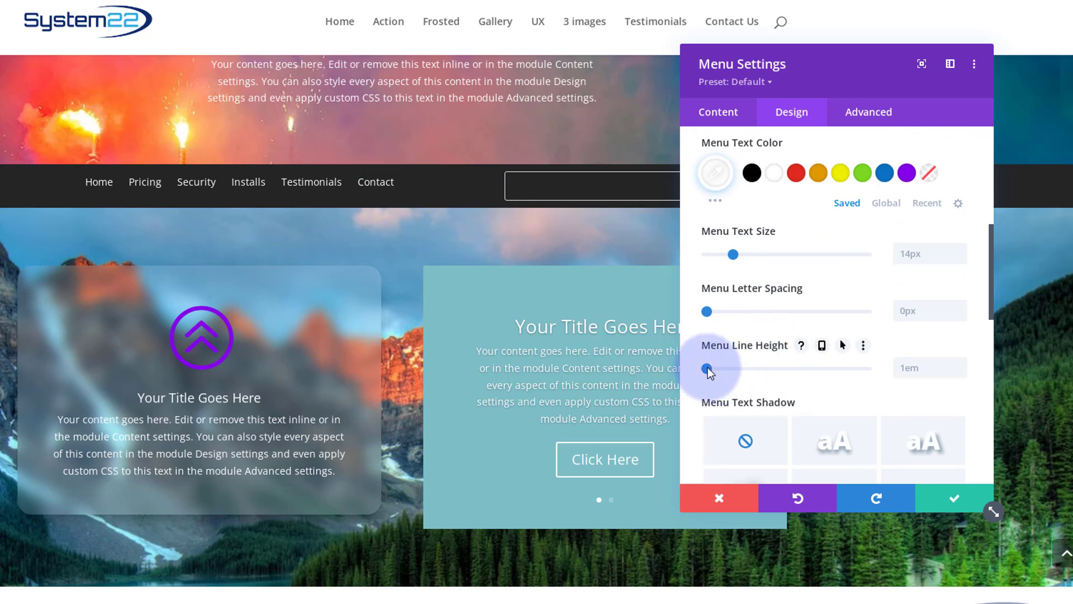
pyautogui.moveTo(708, 368); pyautogui.dragTo(739, 364)
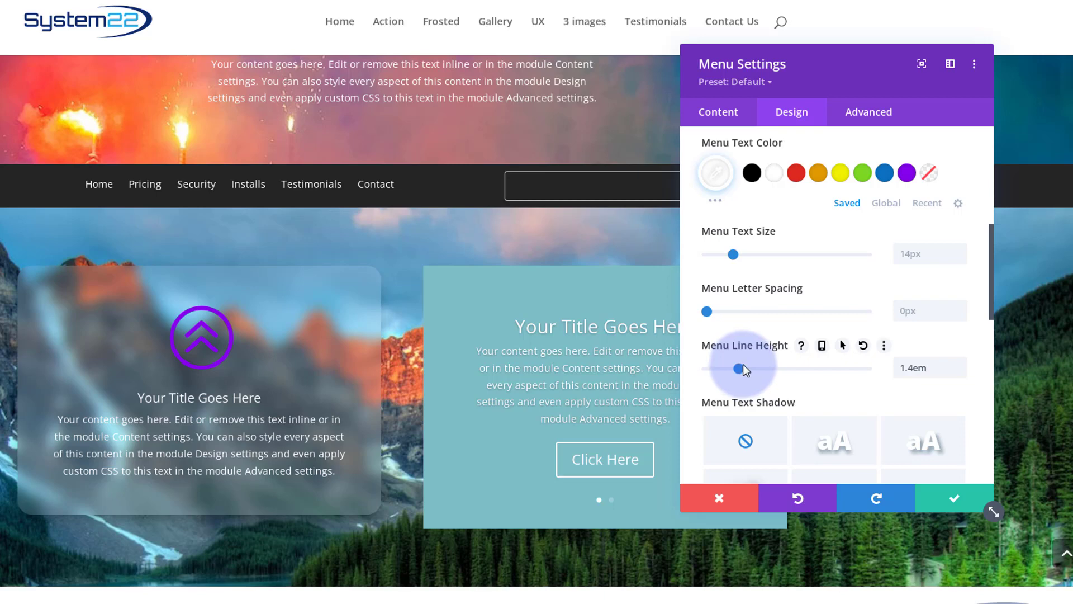
pyautogui.moveTo(743, 364); pyautogui.dragTo(745, 365)
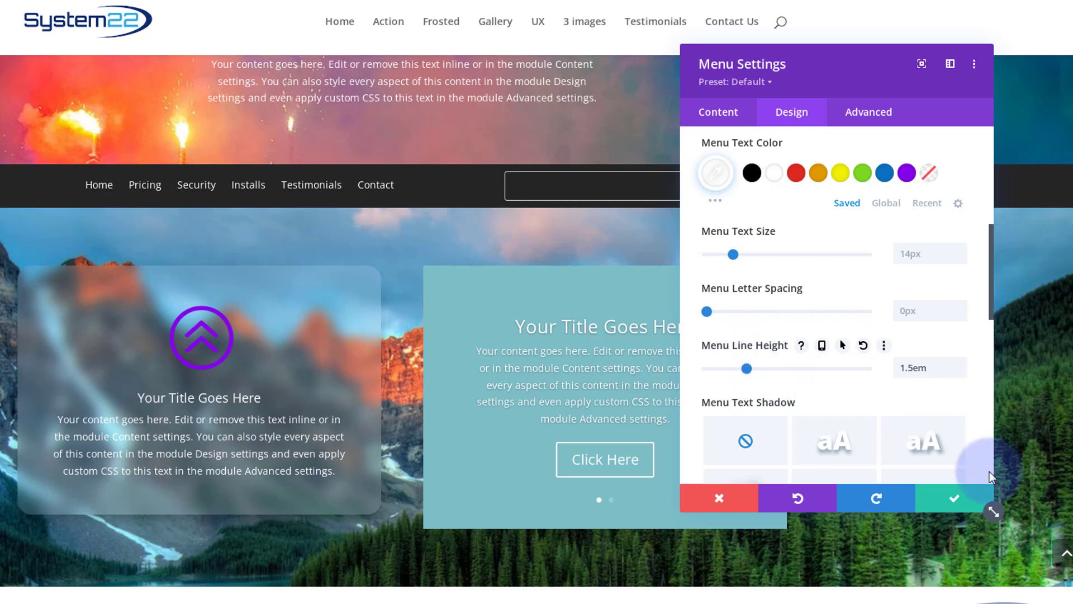
pyautogui.click(955, 498)
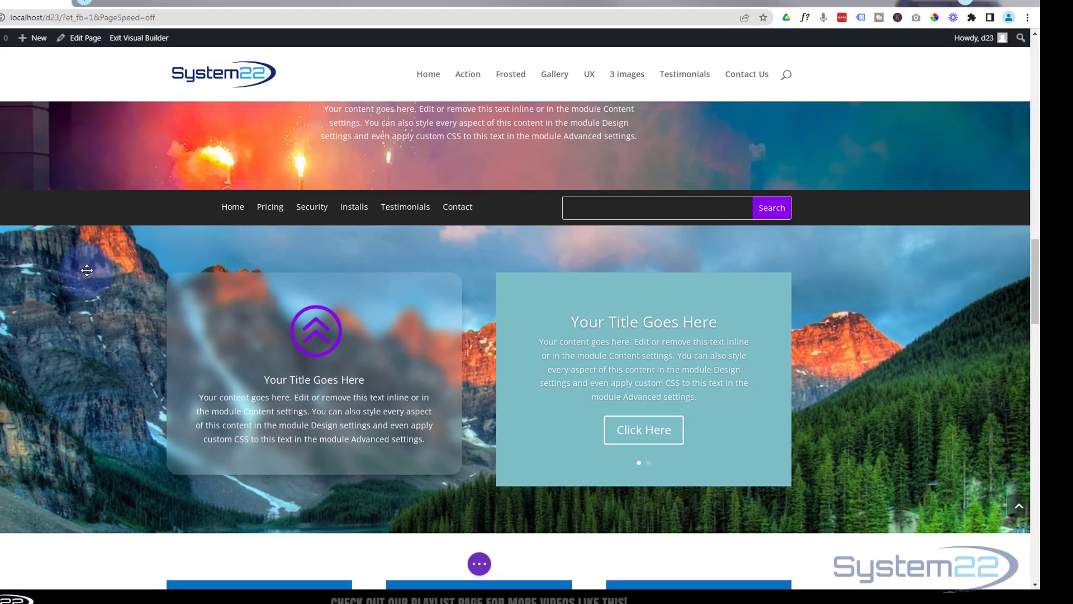
# Set the sticky position of the section containing the menu and search bar to Stick to Top
pyautogui.scroll(-2, 148, 273)
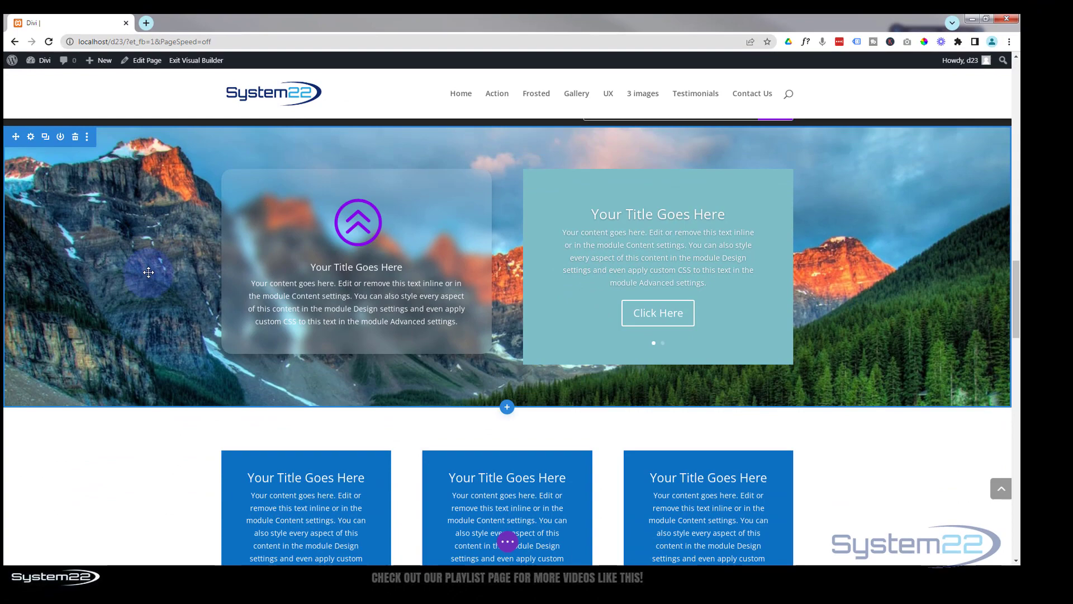
pyautogui.scroll(1, 149, 272)
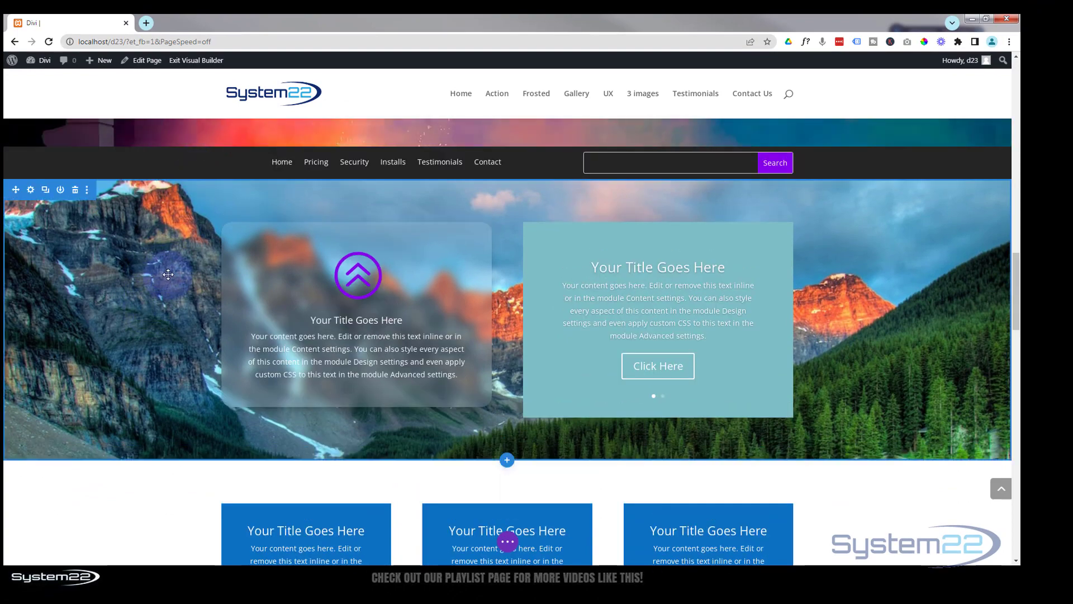
pyautogui.scroll(5, 170, 271)
pyautogui.scroll(3, 170, 272)
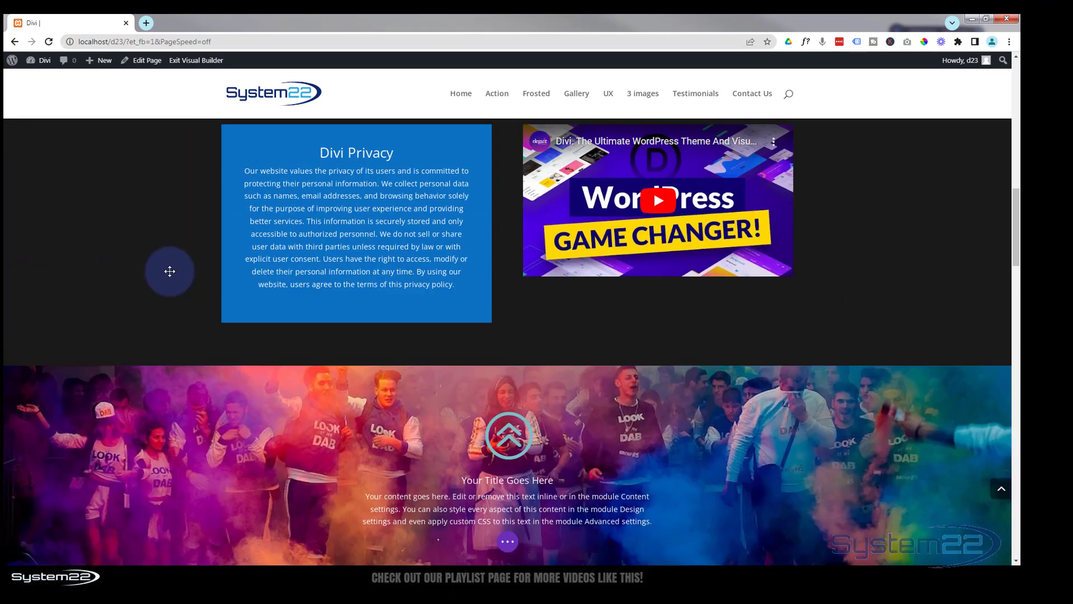
pyautogui.scroll(-1, 170, 271)
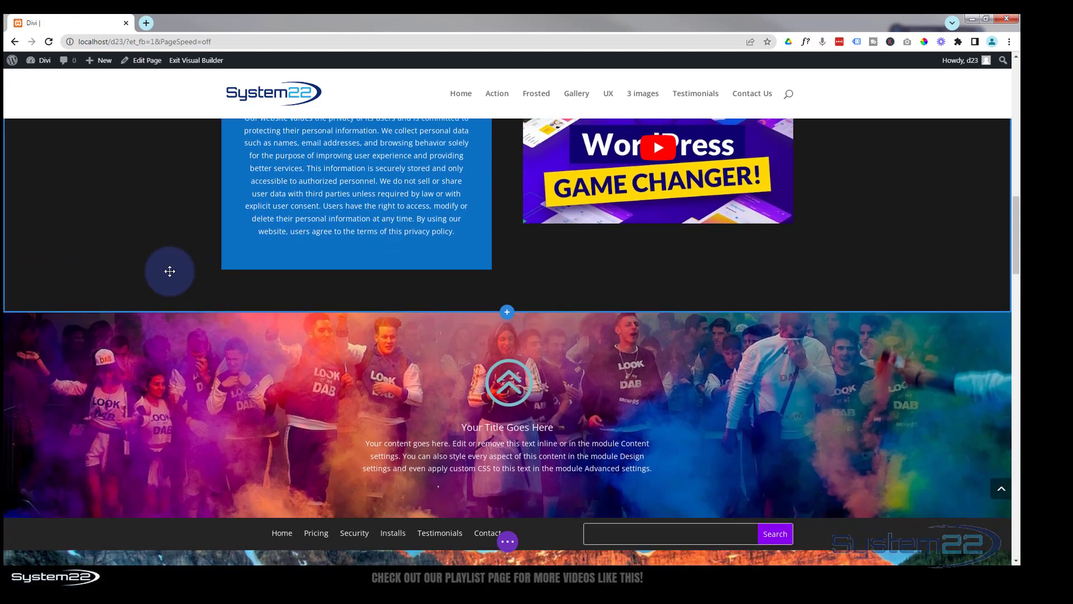
pyautogui.scroll(-6, 170, 272)
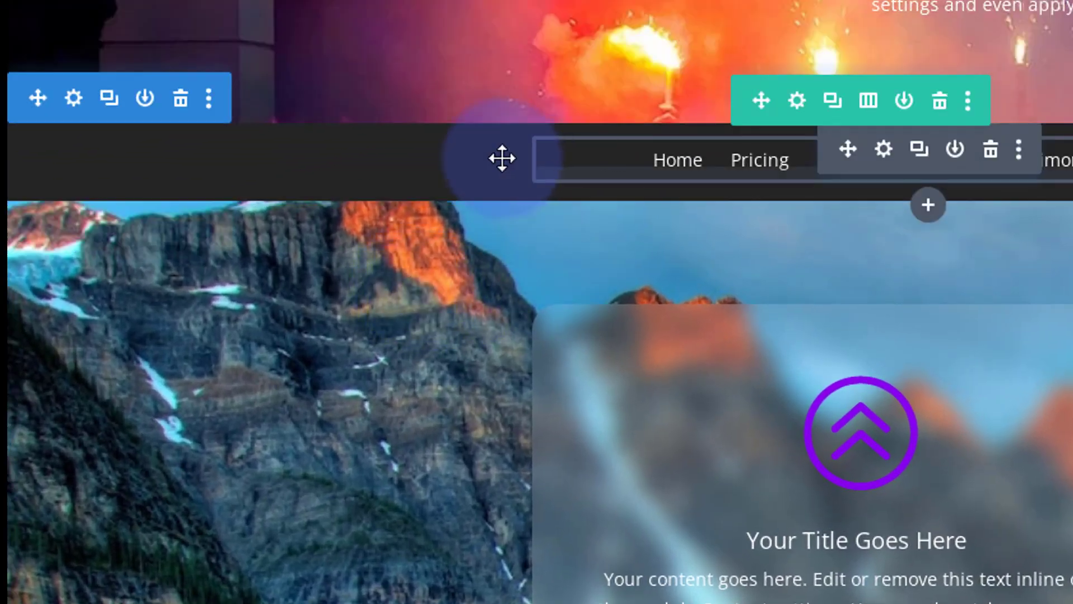
pyautogui.click(74, 100)
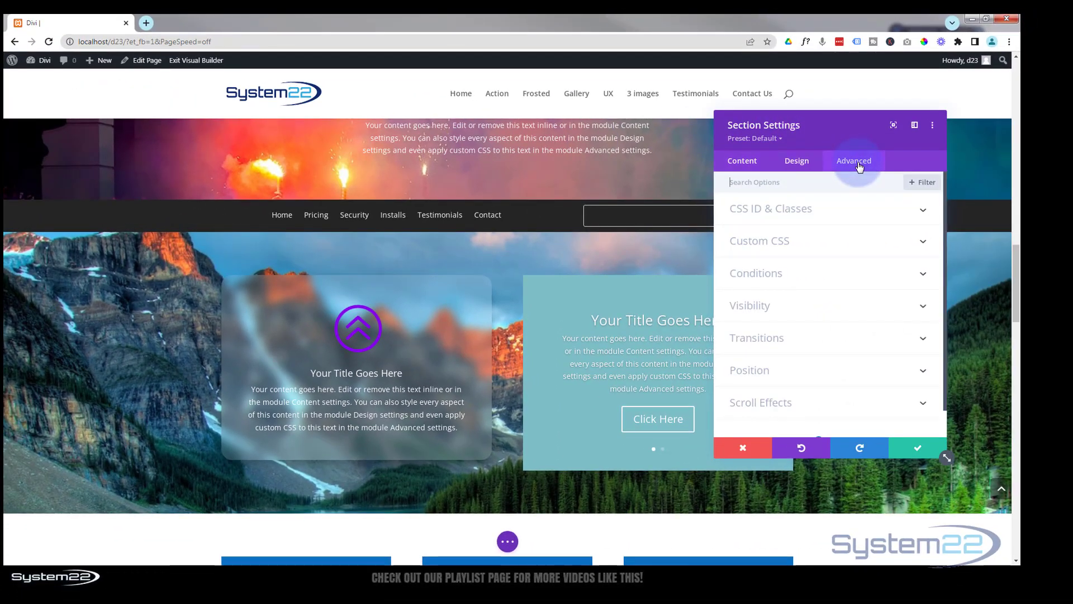
pyautogui.scroll(-1, 824, 239)
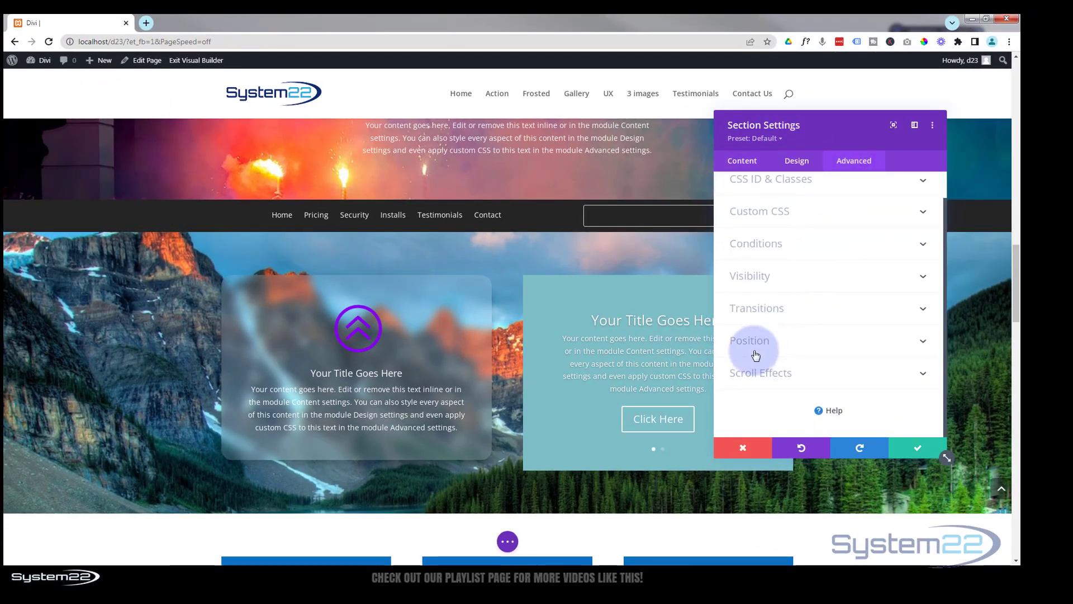
pyautogui.click(810, 379)
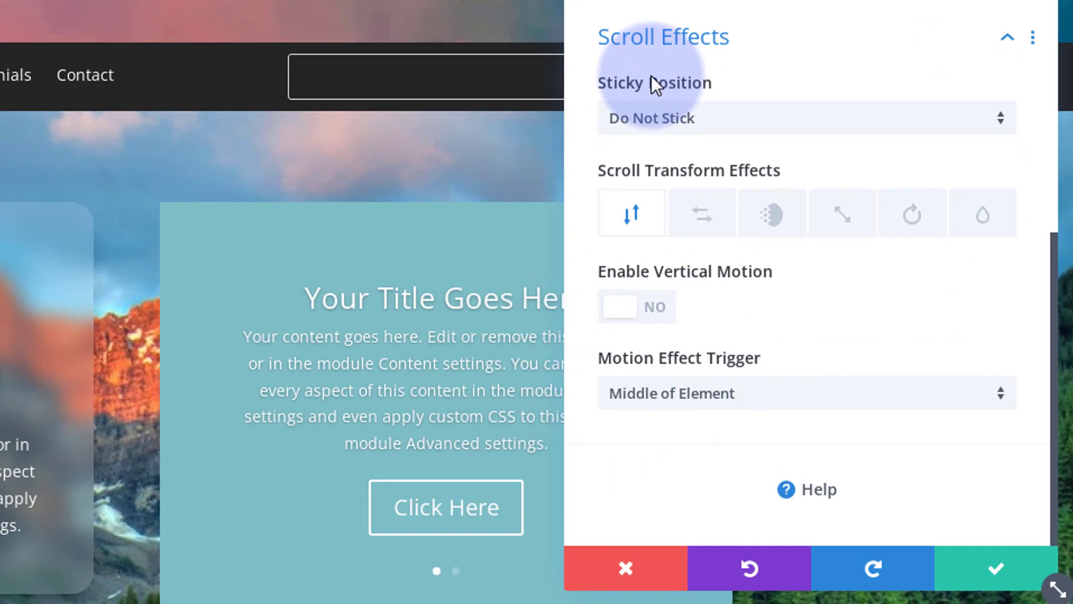
pyautogui.click(730, 124)
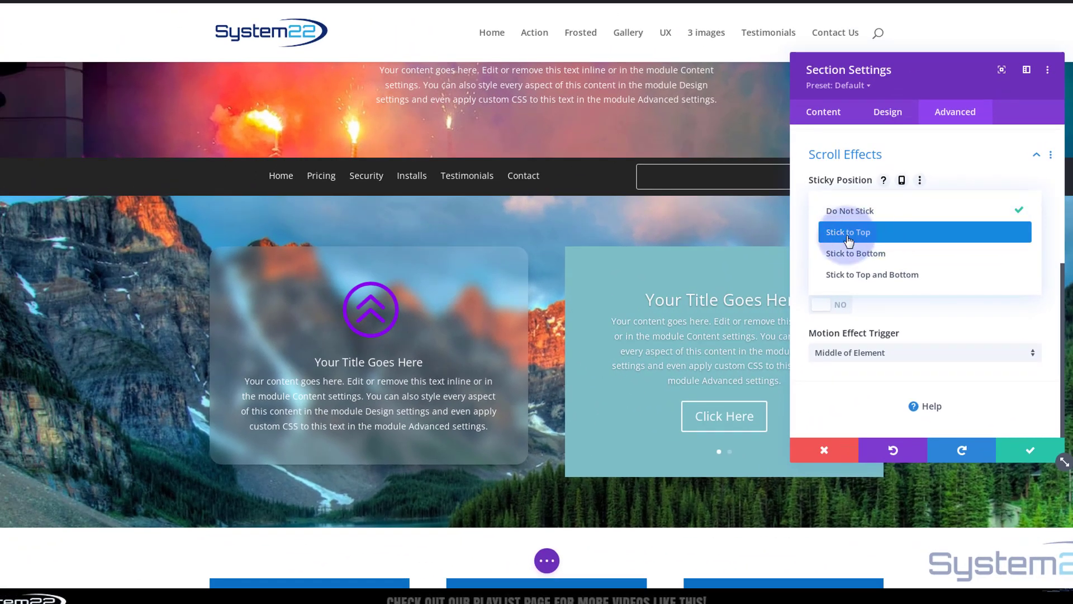
pyautogui.click(848, 232)
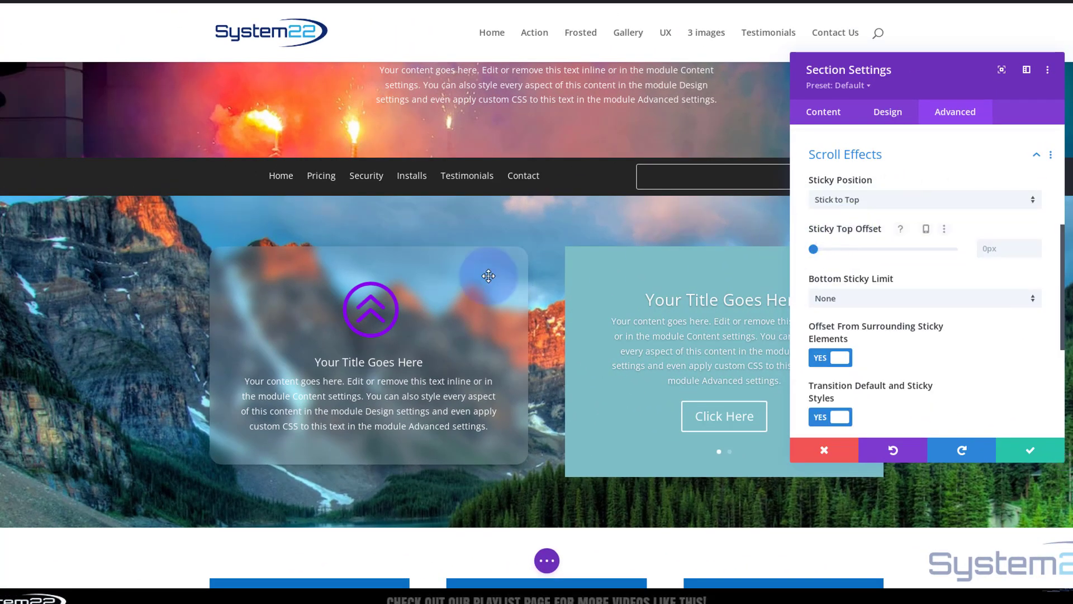
# Check how the sticky menu and search section behaves while scrolling down and up the page
pyautogui.scroll(-2, 488, 275)
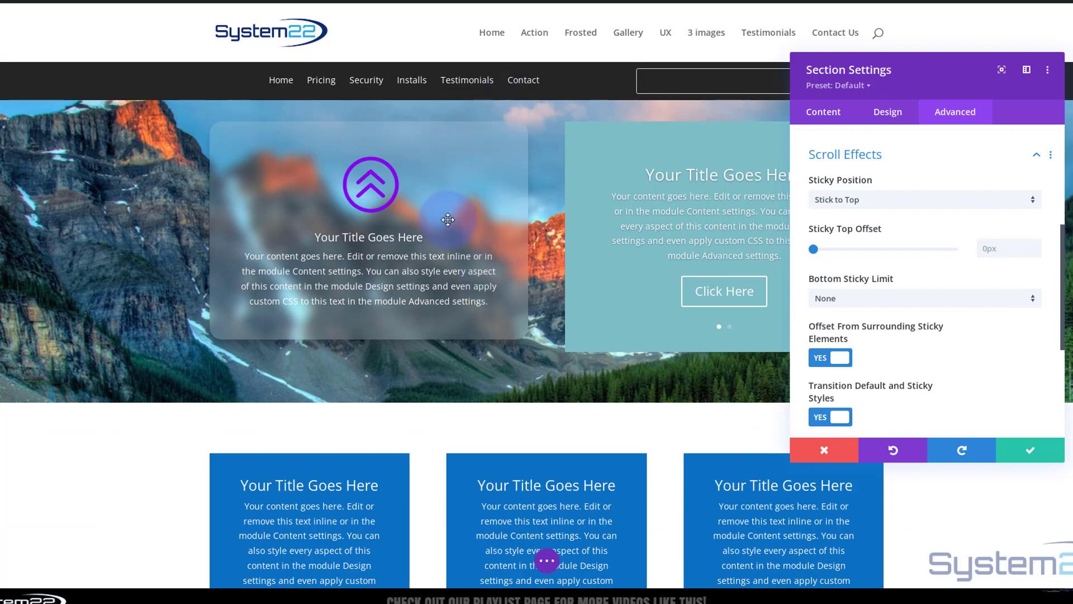
pyautogui.scroll(-10, 448, 219)
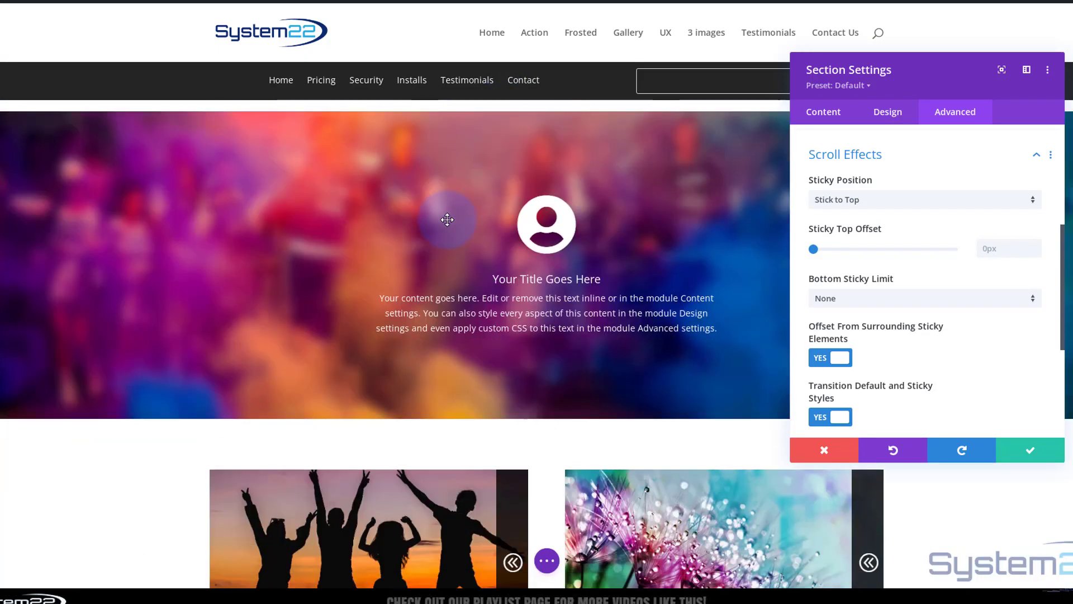
pyautogui.scroll(10, 448, 219)
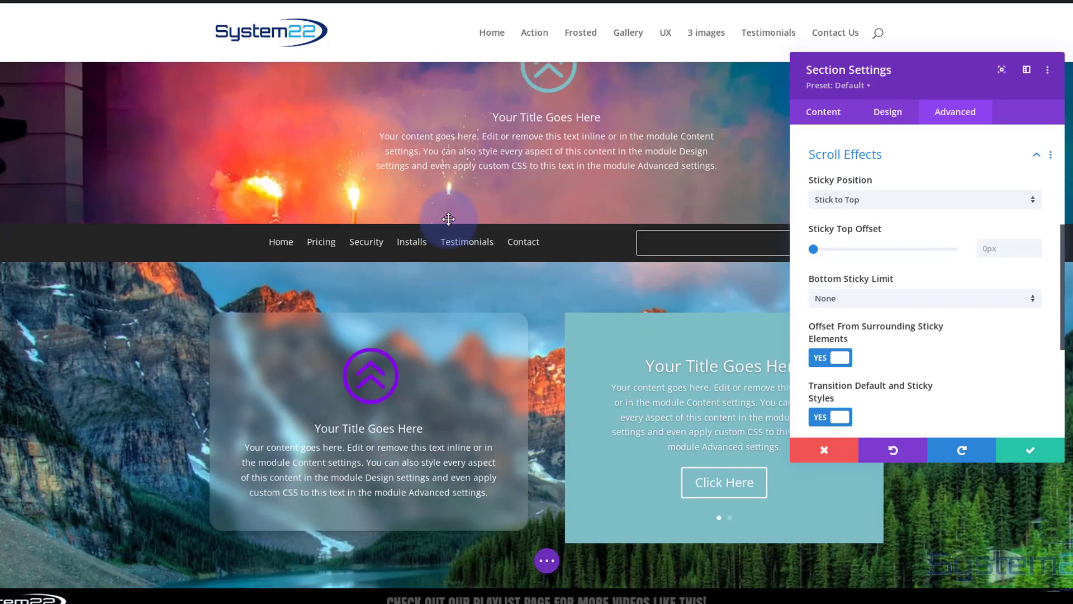
pyautogui.scroll(9, 448, 219)
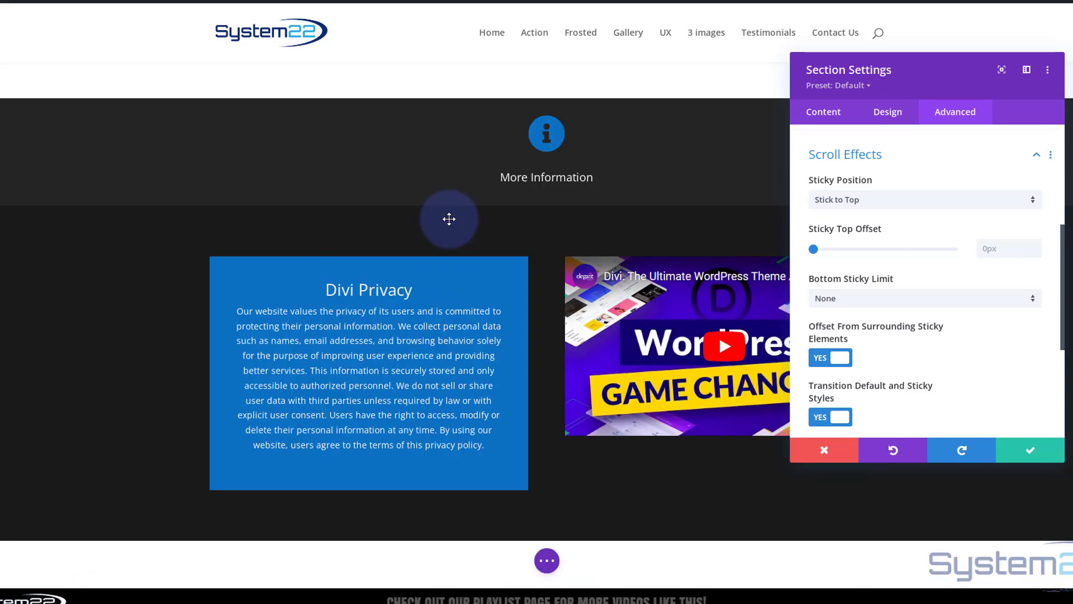
pyautogui.scroll(3, 449, 219)
pyautogui.scroll(-5, 448, 219)
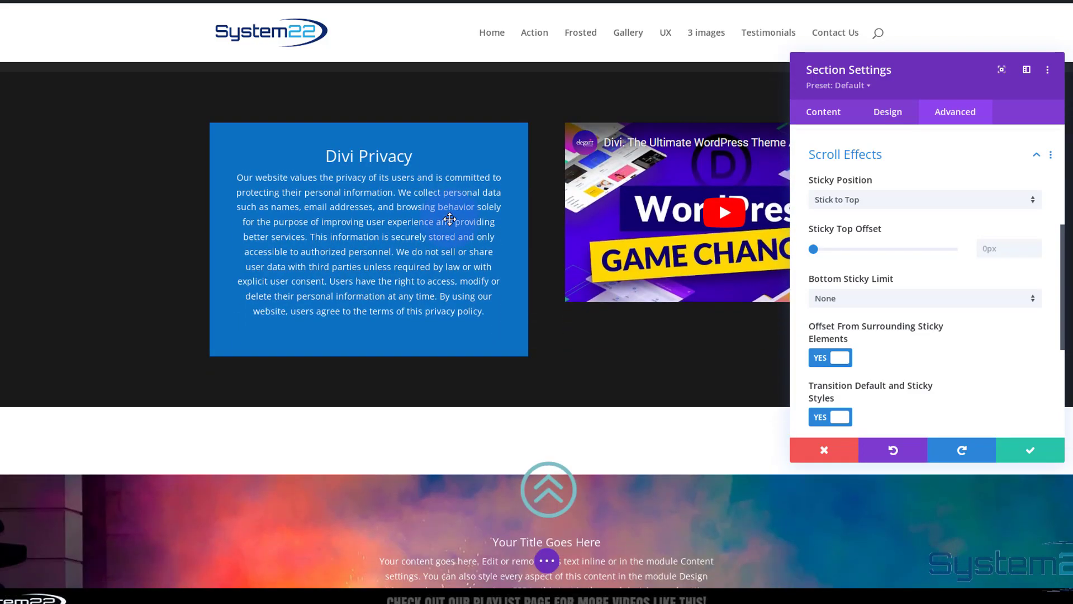
pyautogui.scroll(-5, 450, 218)
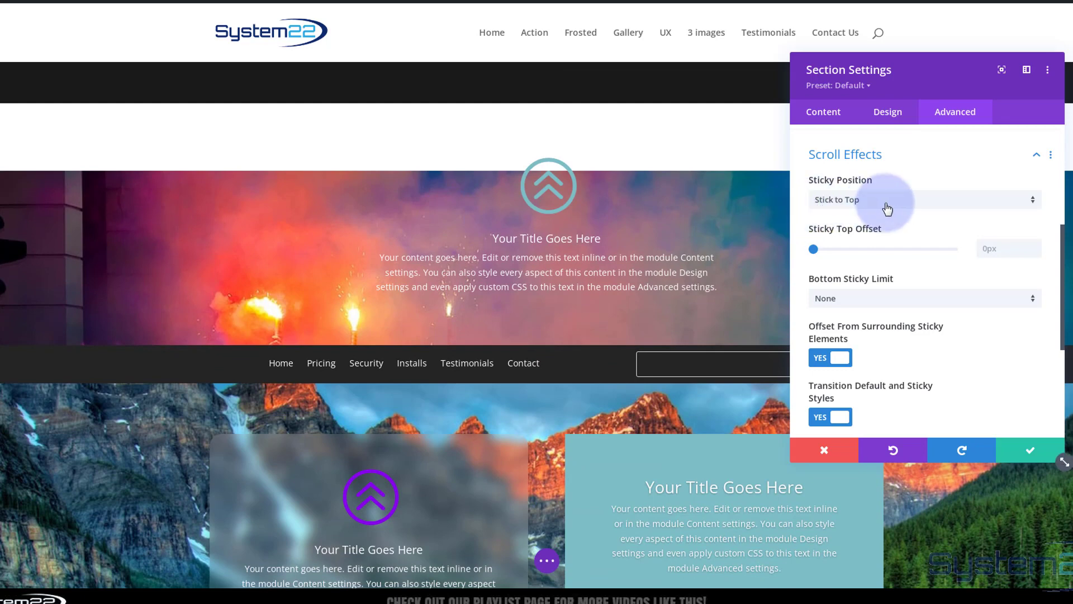
# Change the sticky position of the menu and search section to Stick to Top and Bottom
pyautogui.click(887, 201)
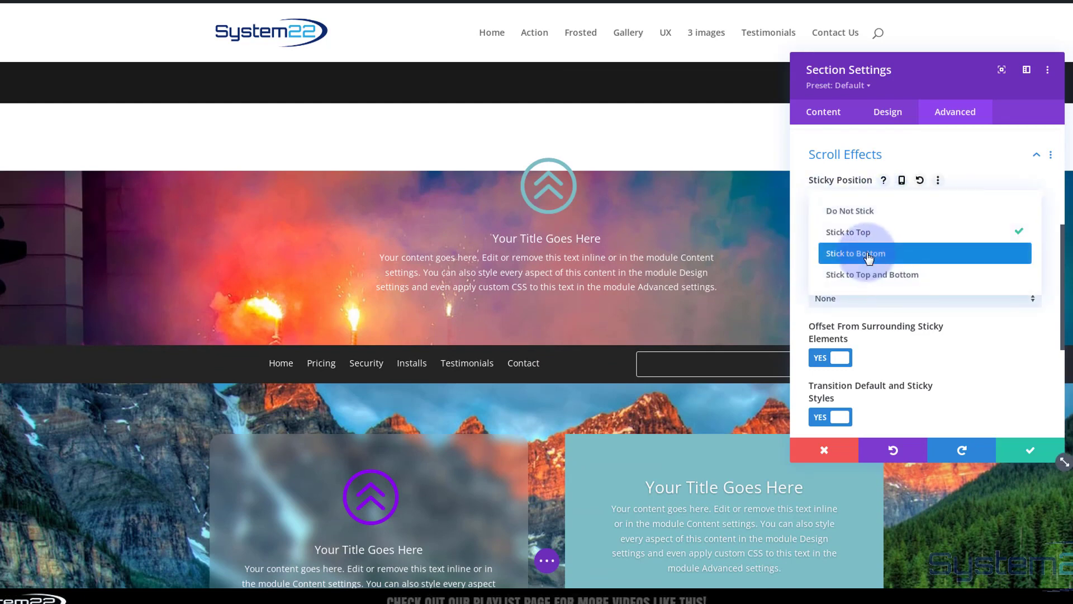
pyautogui.click(888, 277)
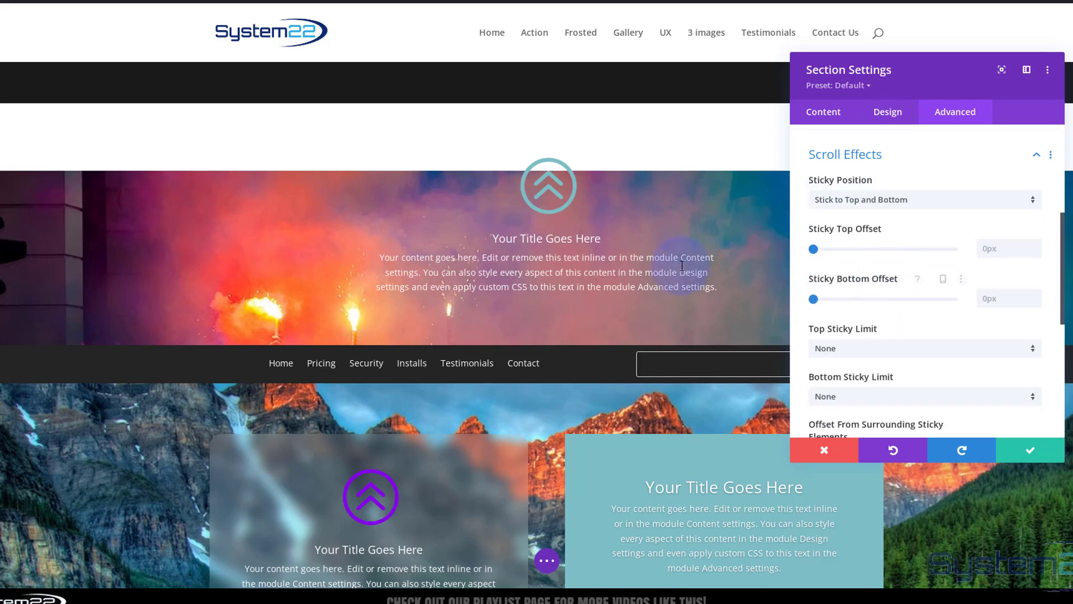
# Examine how the menu and search section sticks at both edges of the viewport across the page in the builder
pyautogui.scroll(10, 682, 266)
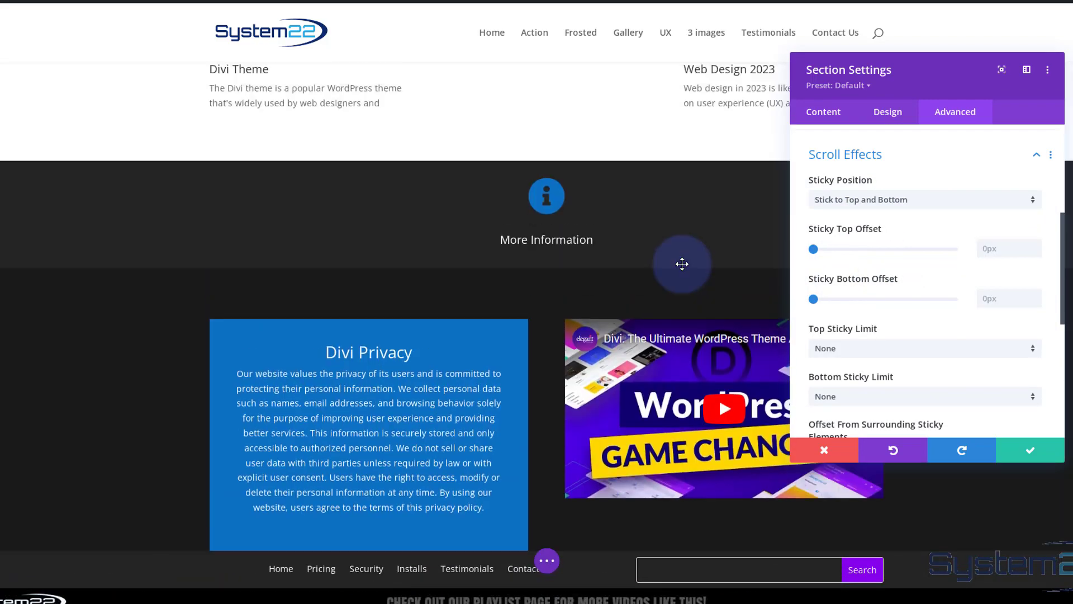
pyautogui.scroll(3, 682, 264)
pyautogui.scroll(-10, 683, 264)
pyautogui.scroll(-10, 683, 264)
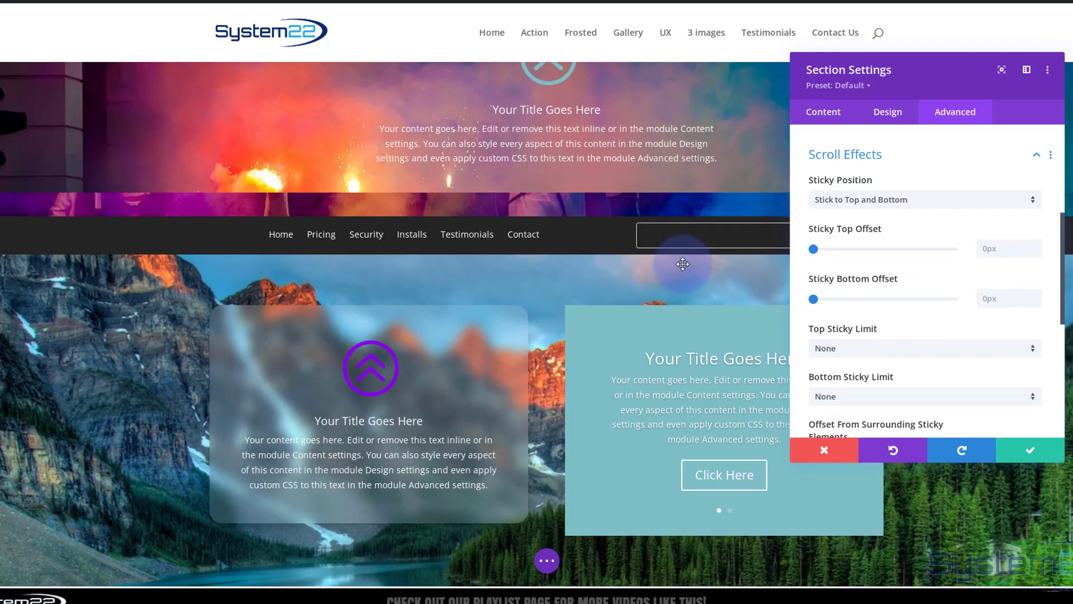
pyautogui.scroll(-8, 683, 264)
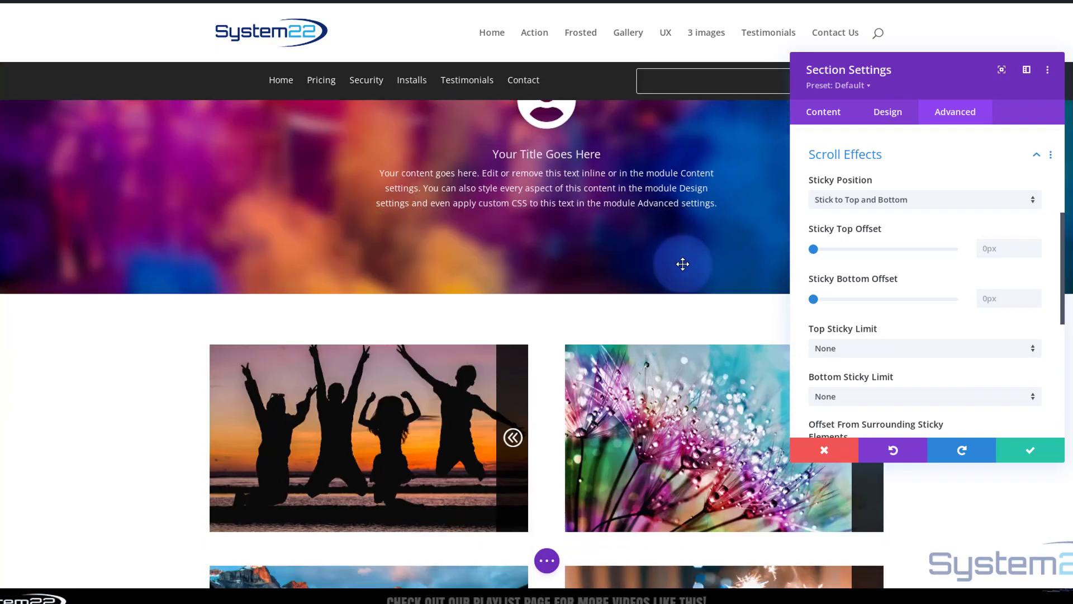
pyautogui.scroll(11, 683, 264)
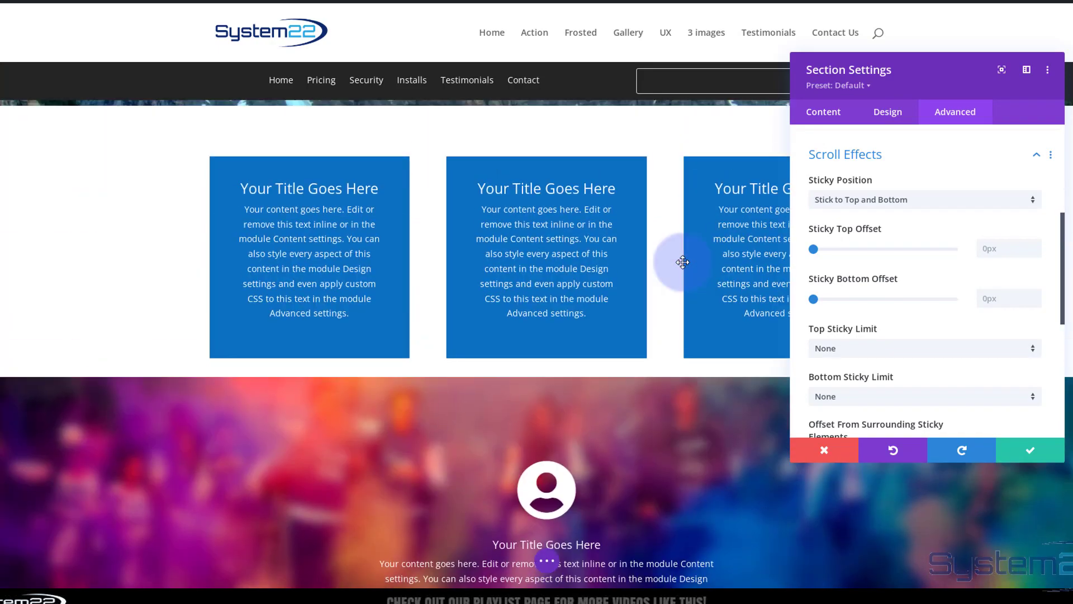
pyautogui.scroll(12, 682, 262)
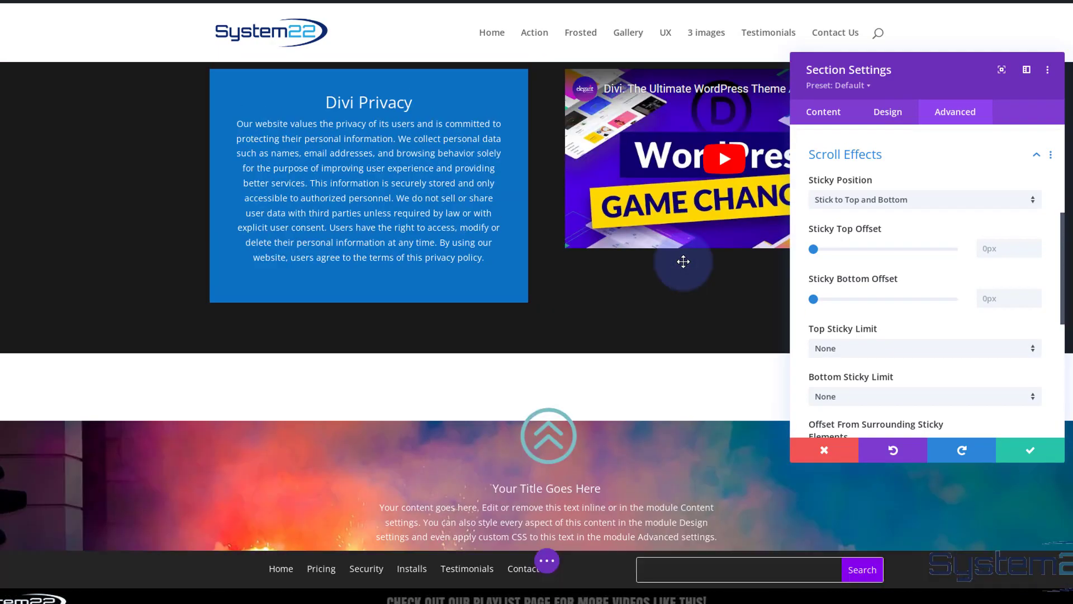
pyautogui.scroll(3, 683, 262)
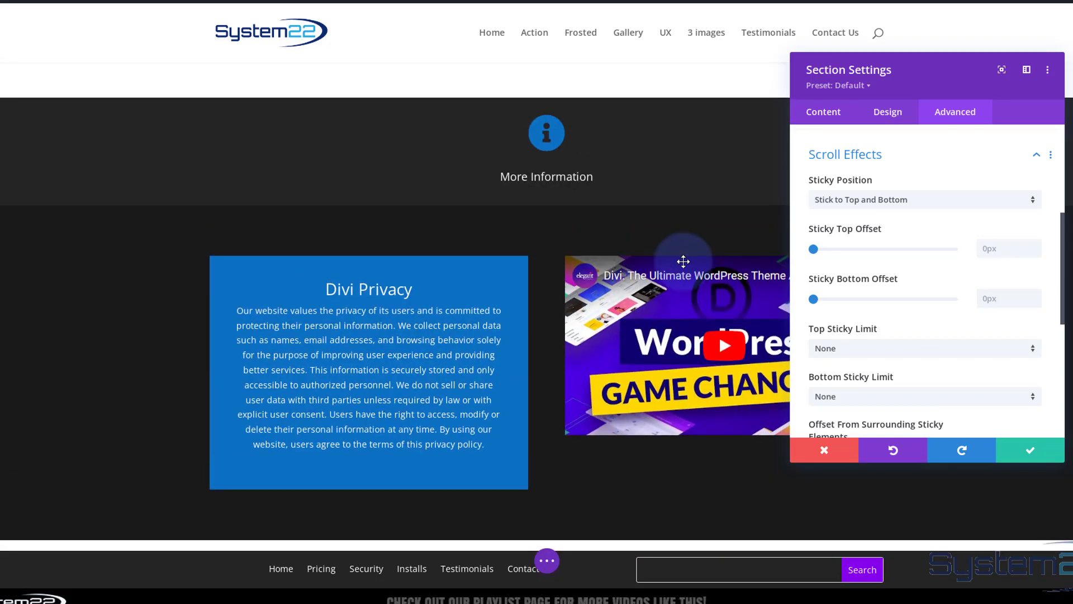
pyautogui.scroll(-3, 683, 262)
pyautogui.scroll(-10, 683, 261)
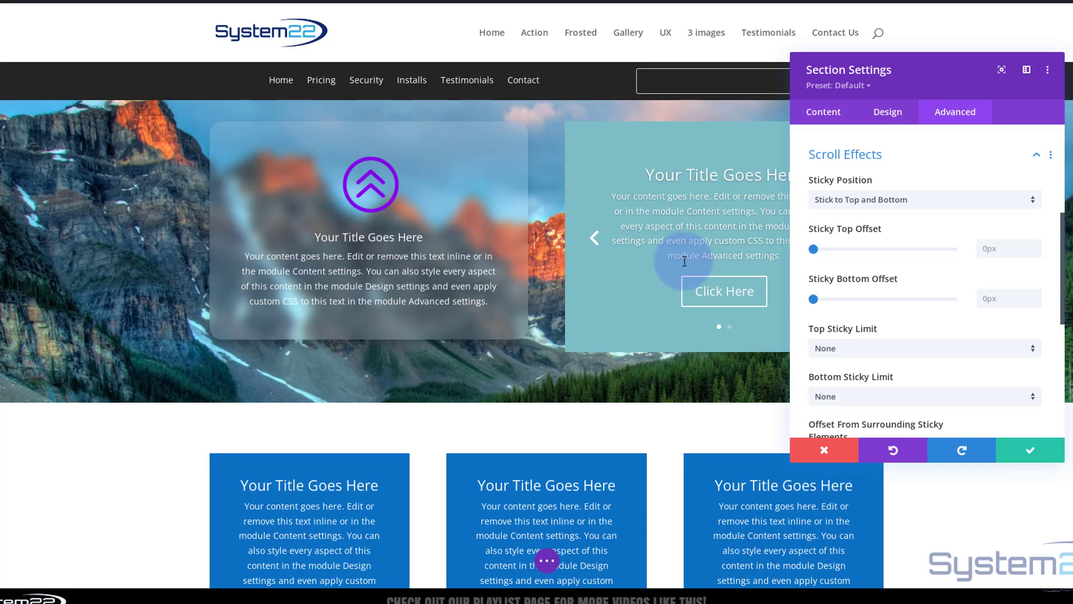
# Give the menu and search section the admin label "sticky M" and save the section settings
pyautogui.click(831, 118)
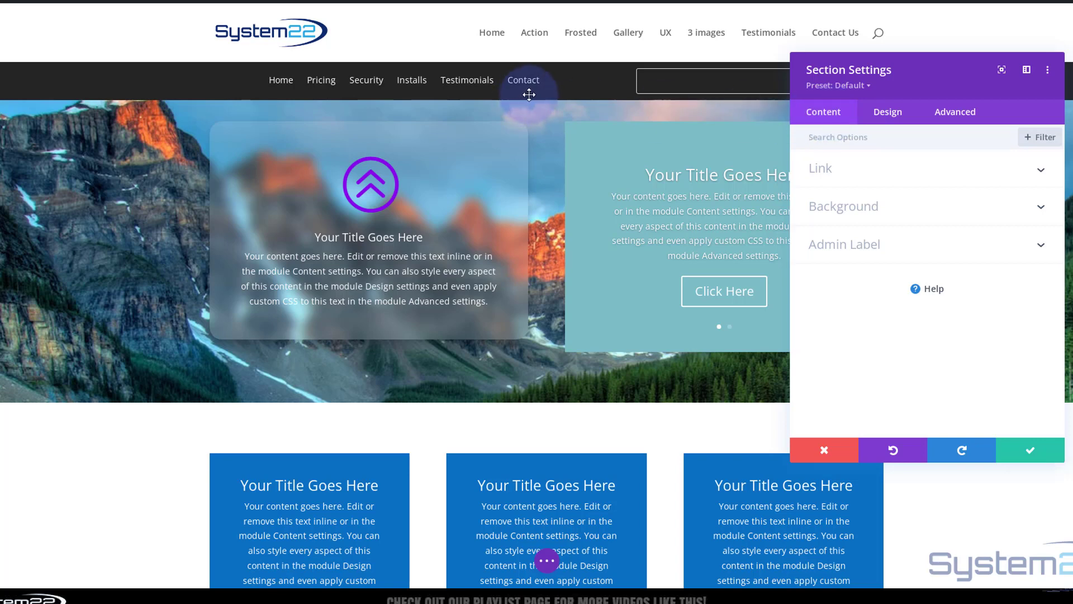
pyautogui.click(902, 254)
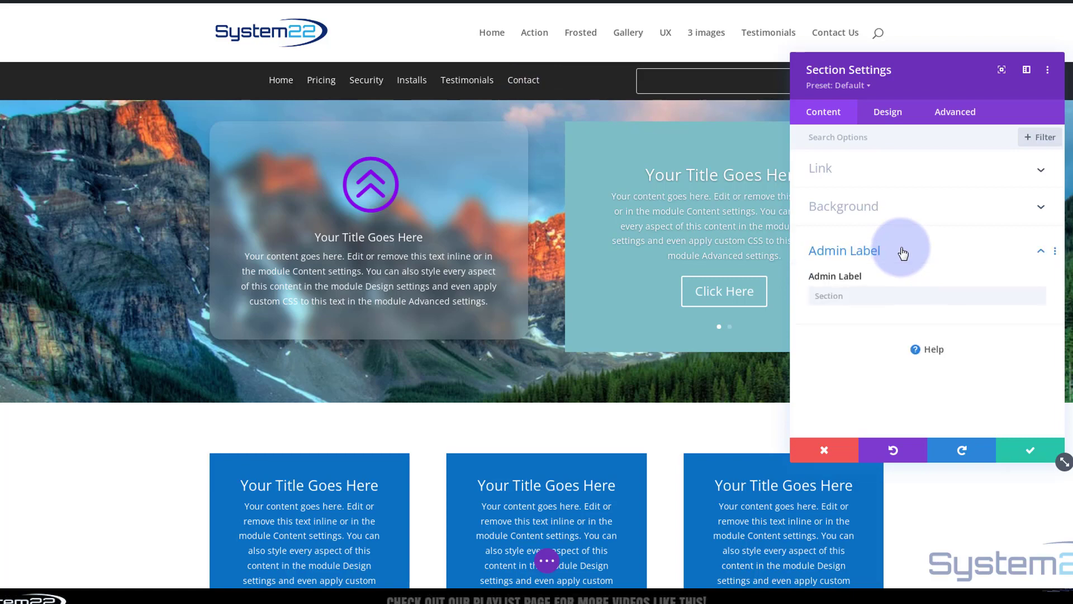
pyautogui.click(824, 296)
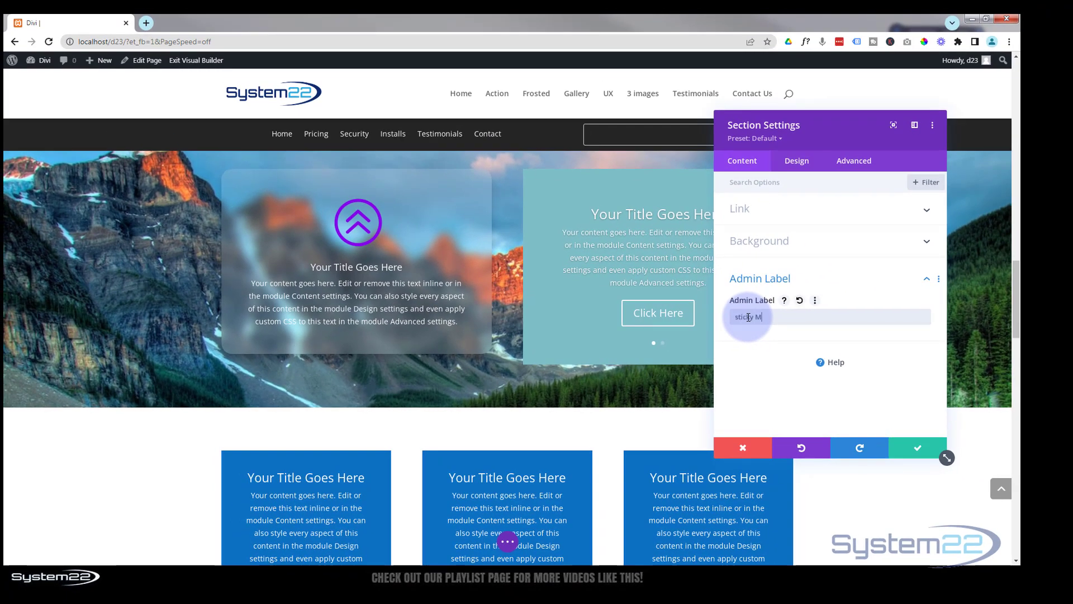
pyautogui.click(917, 449)
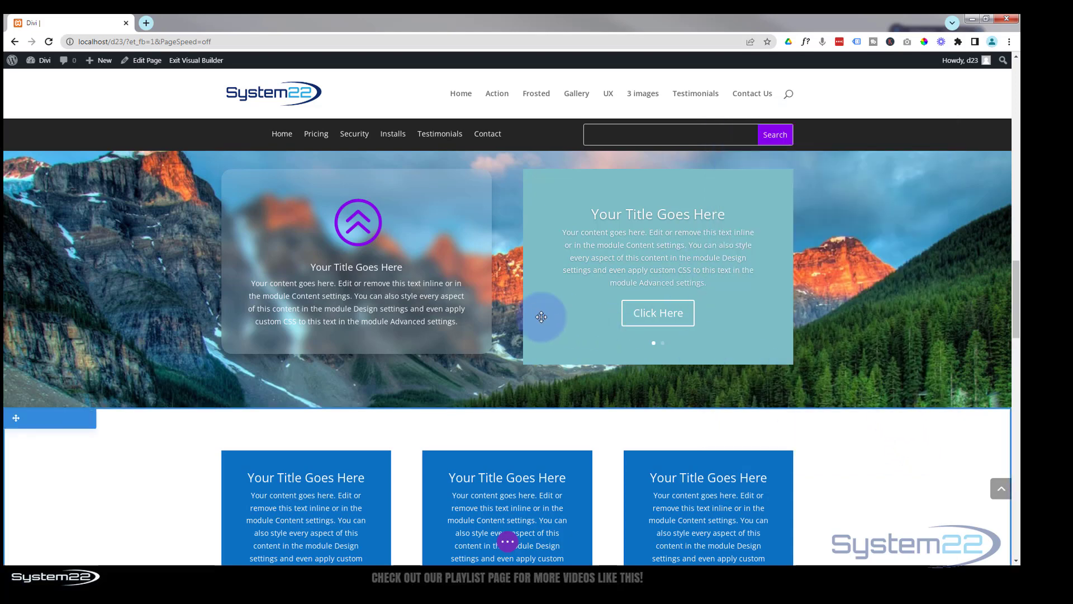
# Open the Layers view and locate the sticky M section among the page's sections
pyautogui.click(508, 542)
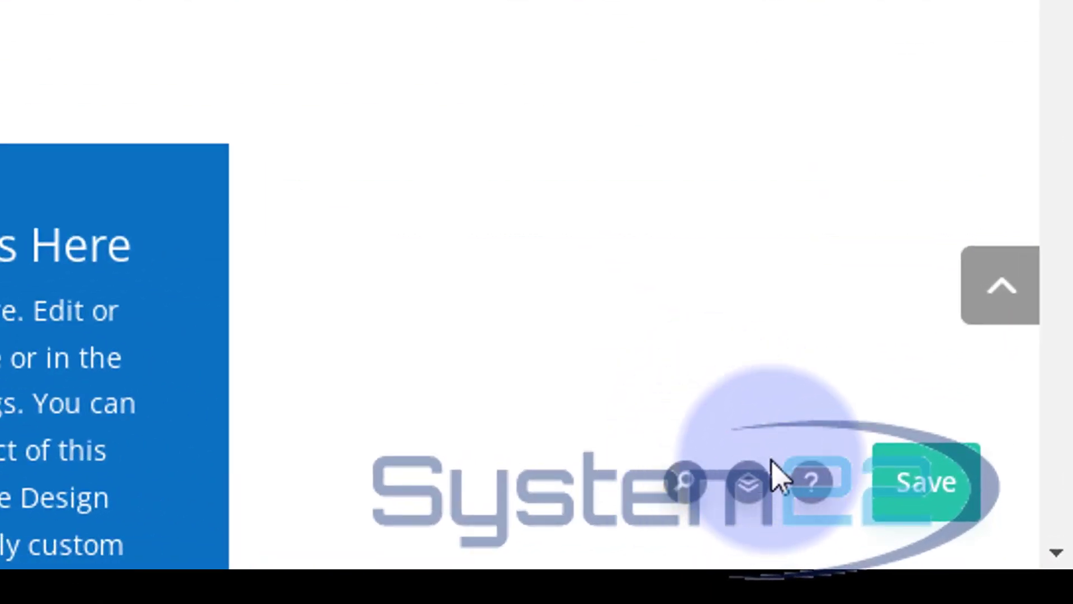
pyautogui.click(749, 485)
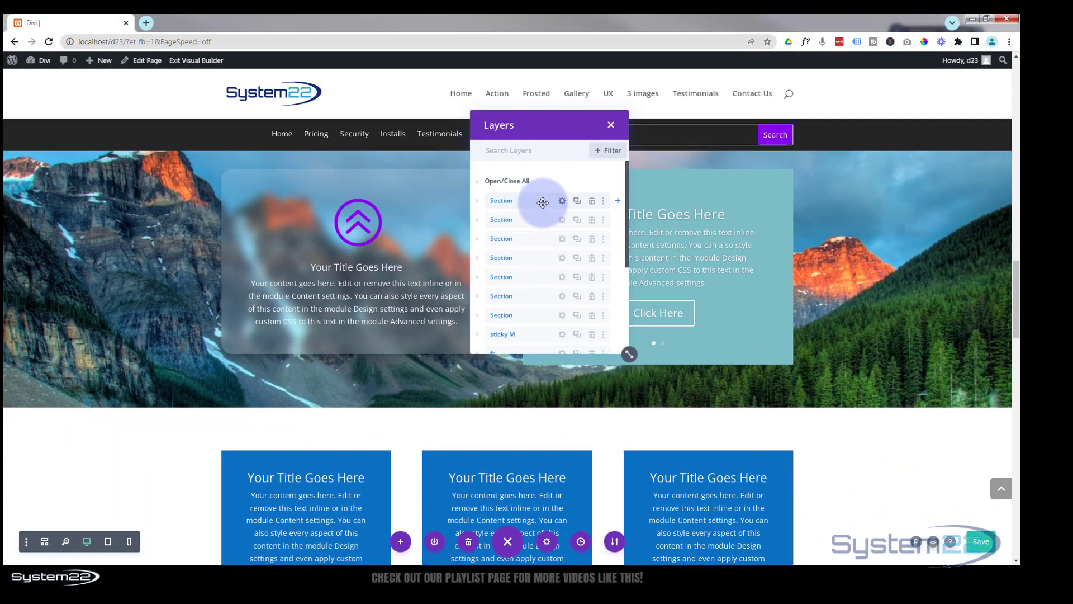
pyautogui.scroll(-2, 541, 218)
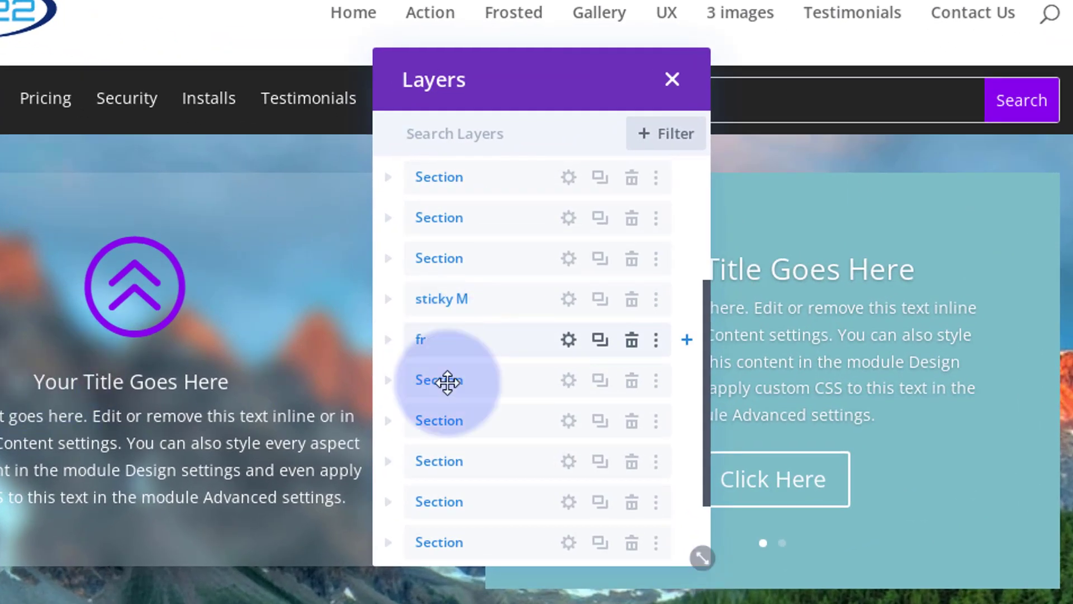
pyautogui.scroll(2, 579, 408)
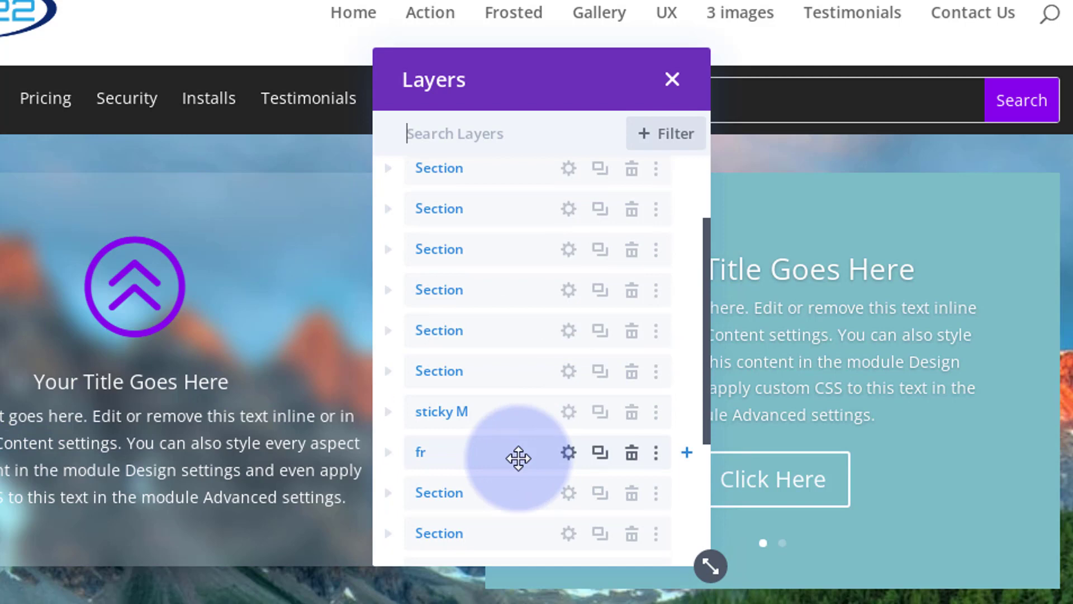
# Try the fr section above sticky M in the layer order, return it below, and close the Layers view
pyautogui.moveTo(519, 458); pyautogui.dragTo(504, 391)
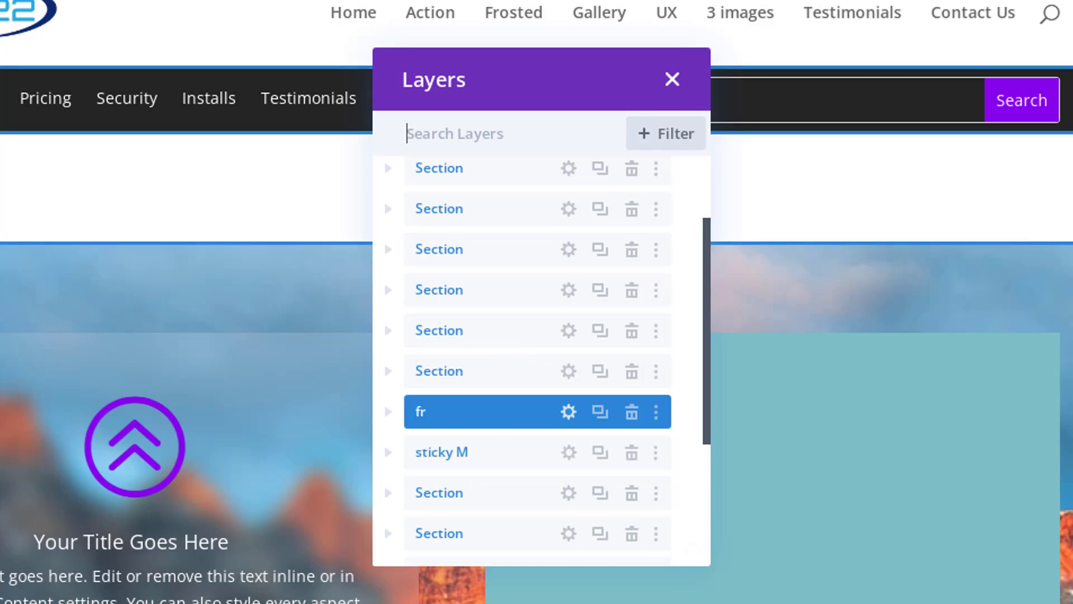
pyautogui.click(516, 422)
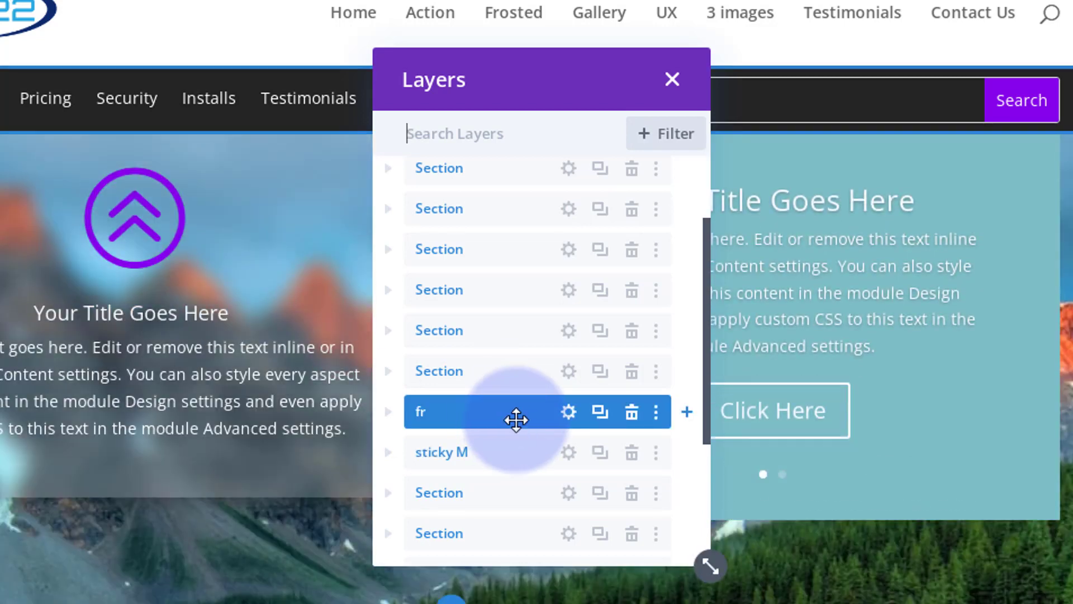
pyautogui.moveTo(457, 421); pyautogui.dragTo(464, 457)
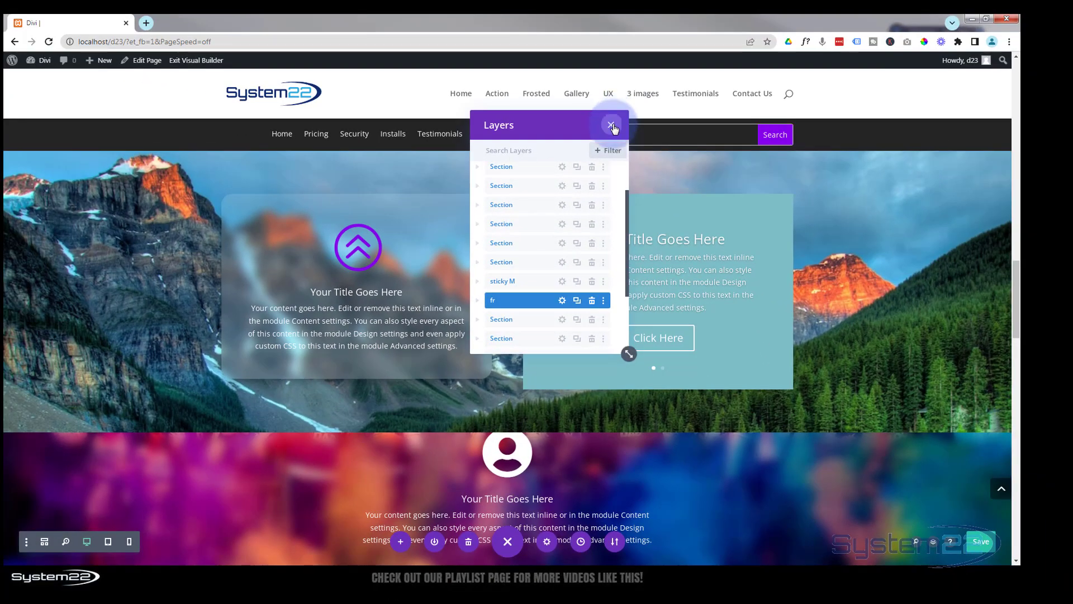
pyautogui.click(611, 125)
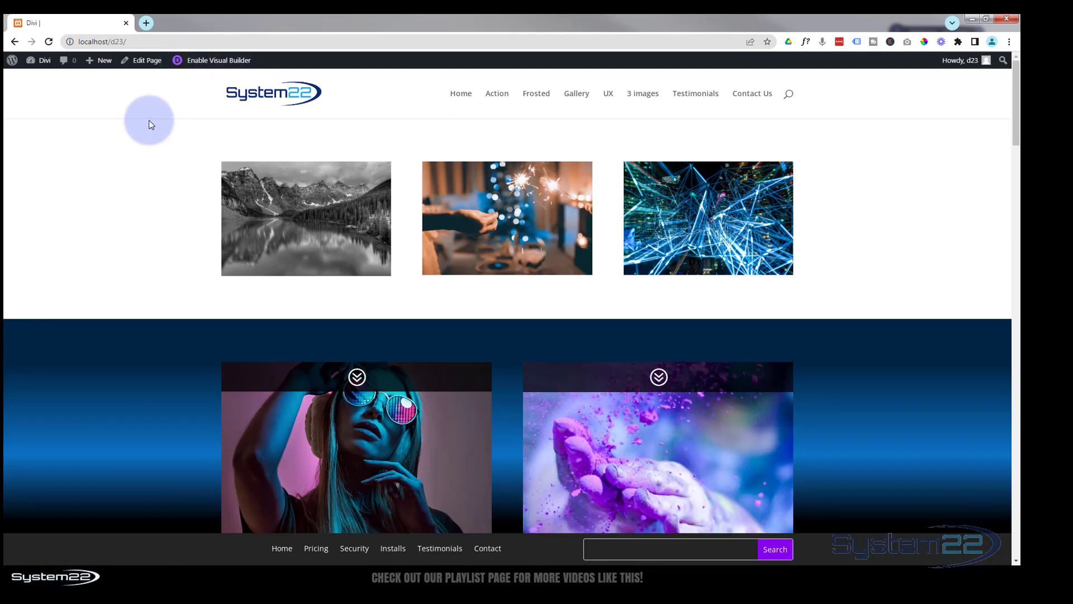
# Check on the live page how the sticky menu and search section behaves throughout the page's length
pyautogui.scroll(-6, 150, 122)
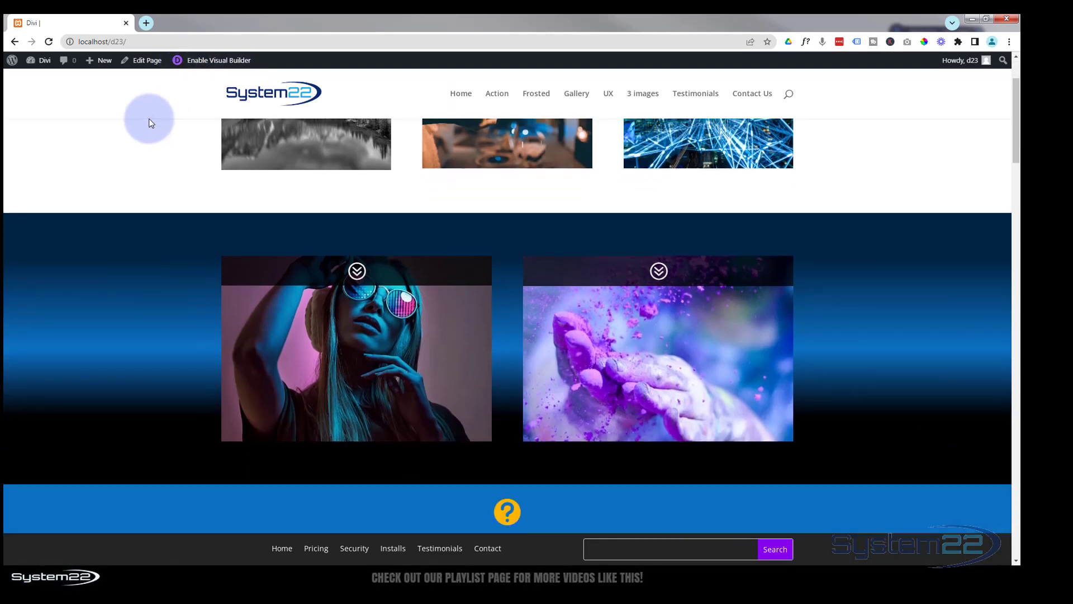
pyautogui.scroll(-4, 149, 123)
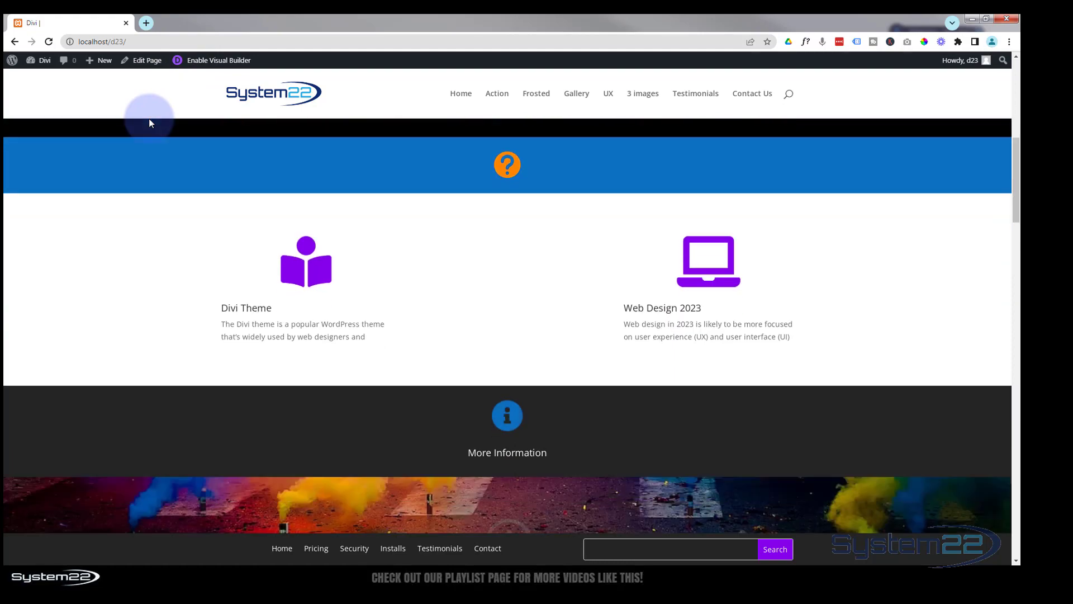
pyautogui.scroll(-7, 149, 123)
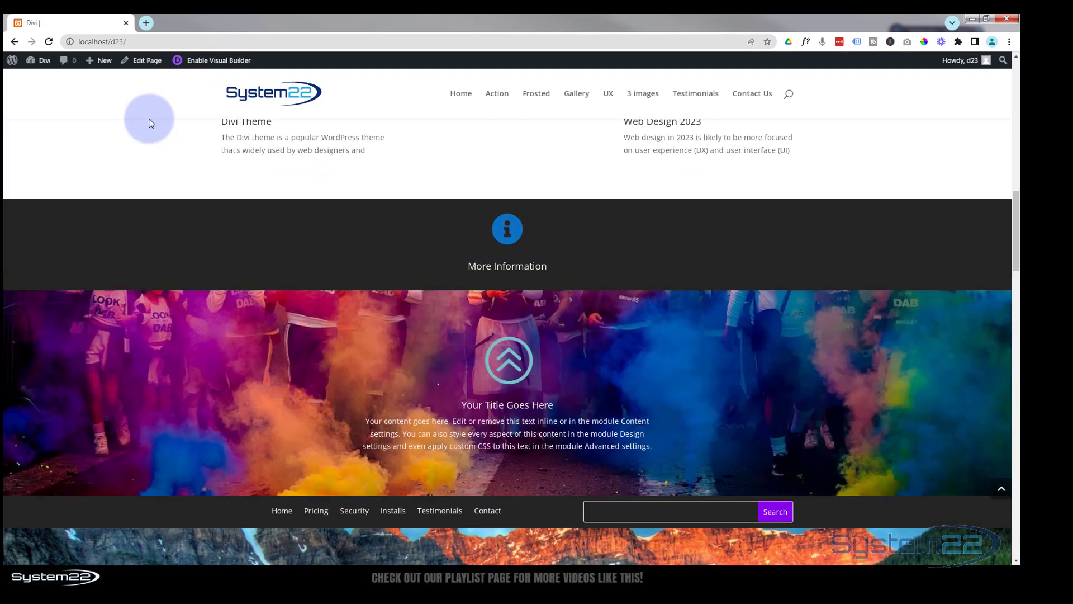
pyautogui.scroll(-9, 201, 193)
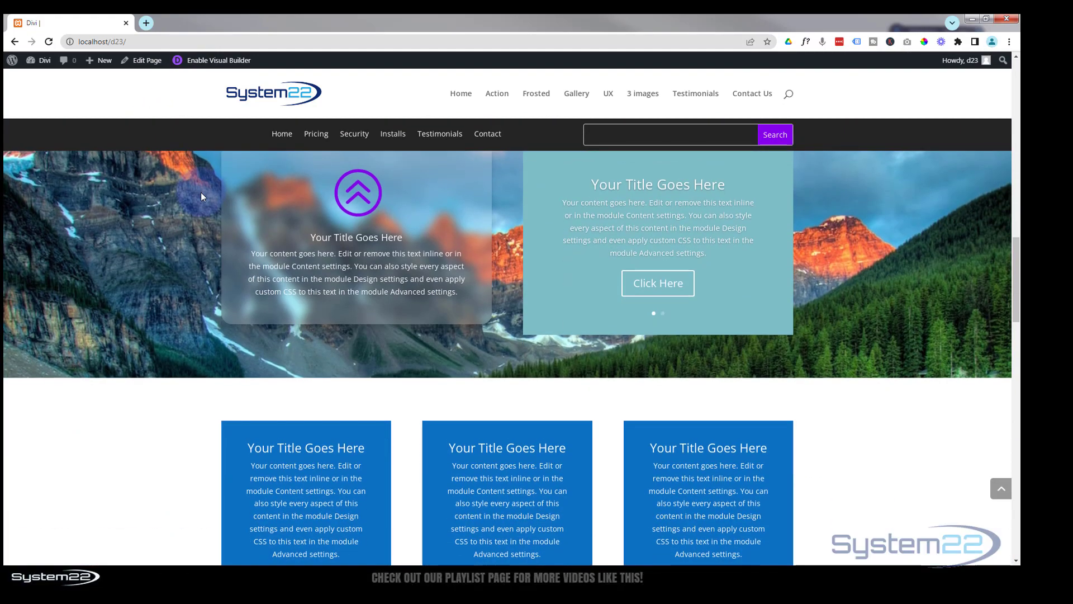
pyautogui.scroll(-7, 201, 195)
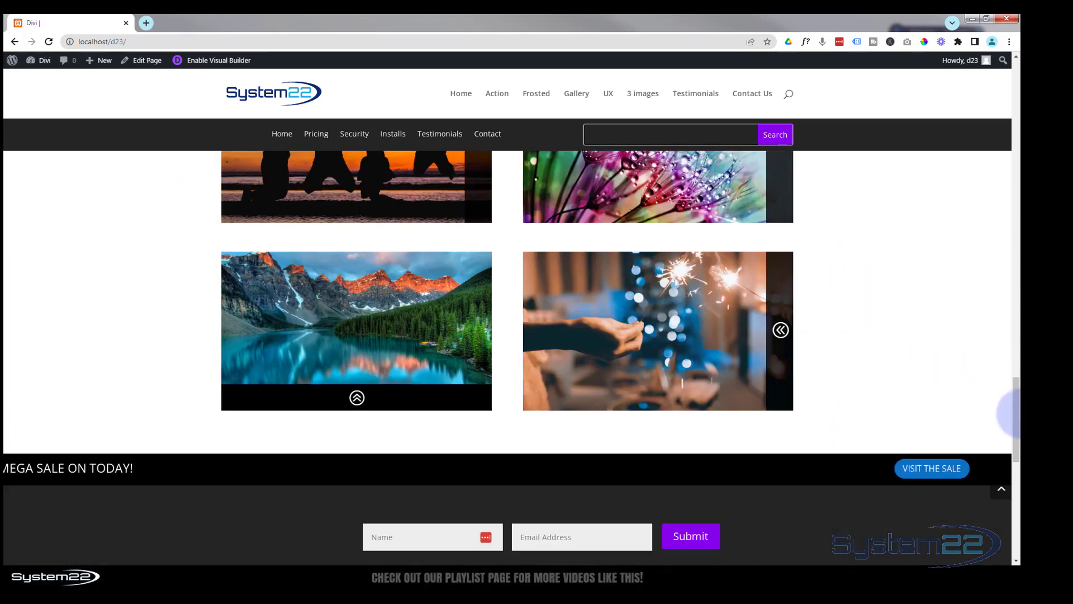
pyautogui.moveTo(1015, 417); pyautogui.dragTo(1016, 347)
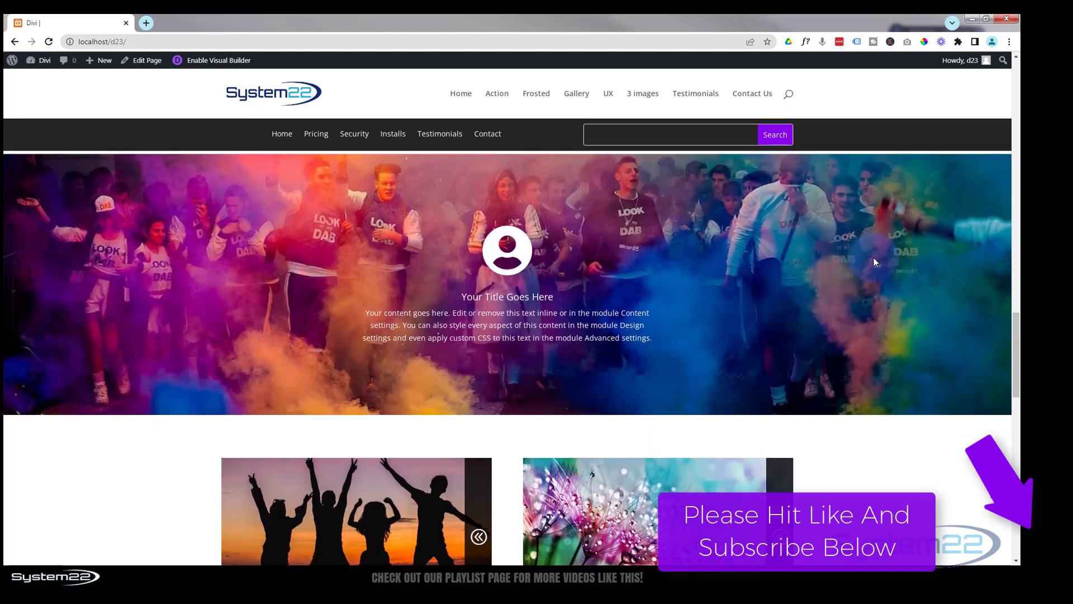